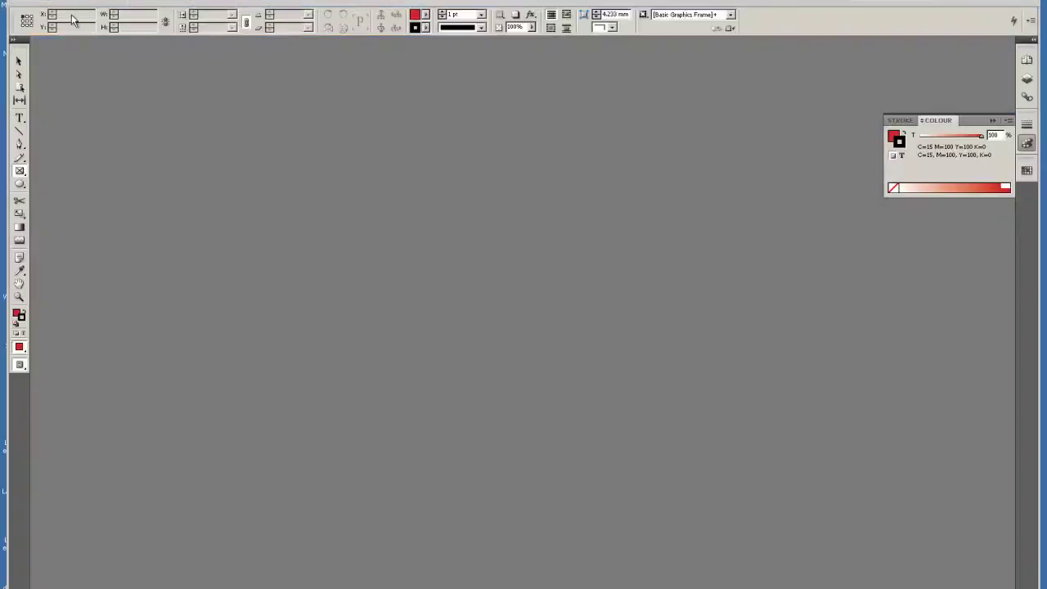
Start a new document with a custom 148 mm wide by 105 mm high page.
click(45, 2)
mouse_move(56, 7)
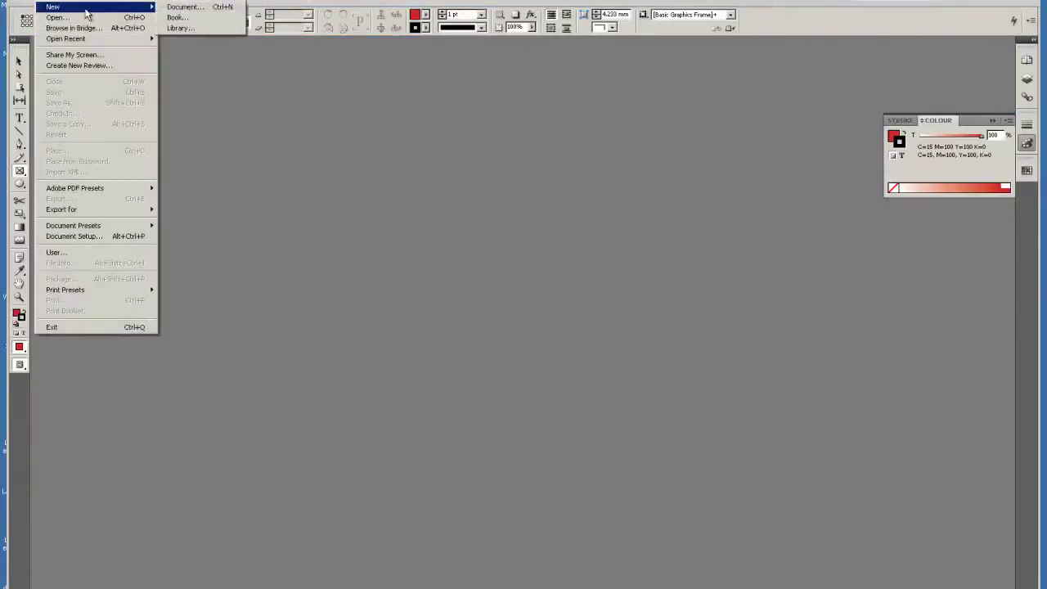
click(177, 8)
drag(471, 284, 403, 284)
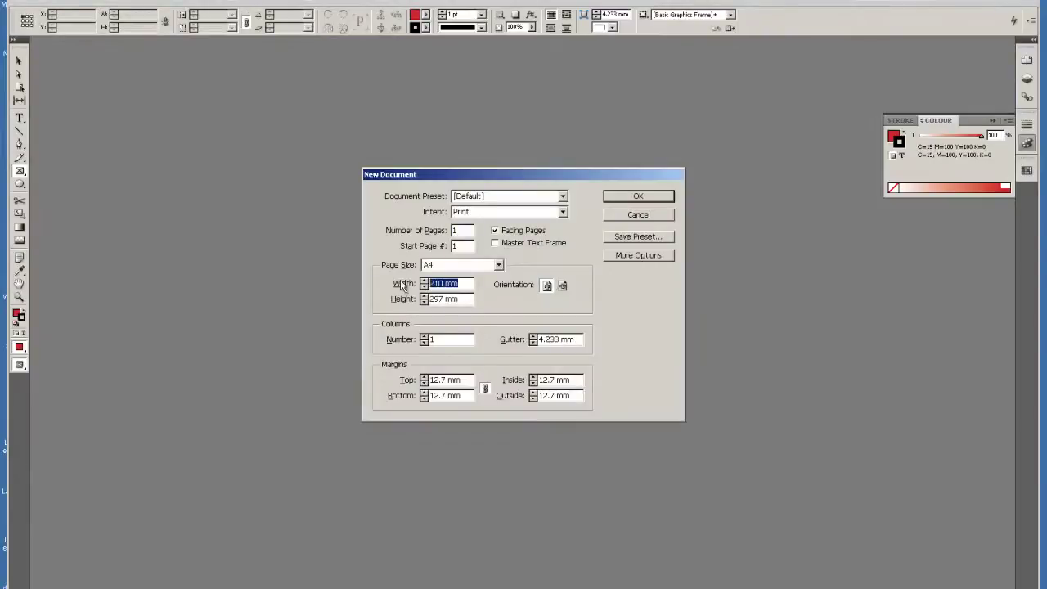
text(148)
key(Tab)
text(1)
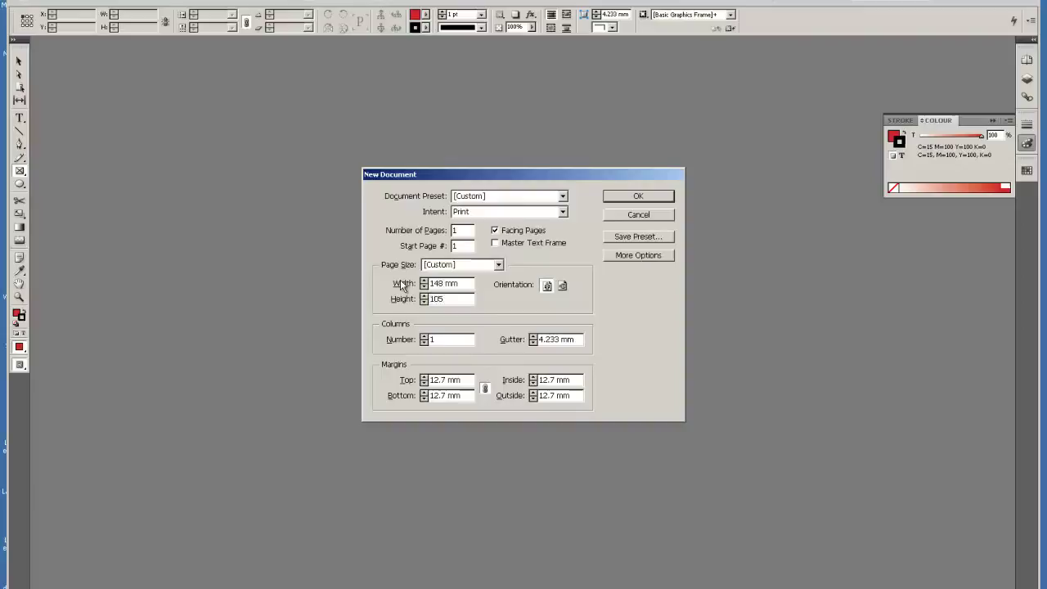
Create the document, draw a graphics frame and set its X position to -3 mm.
click(624, 196)
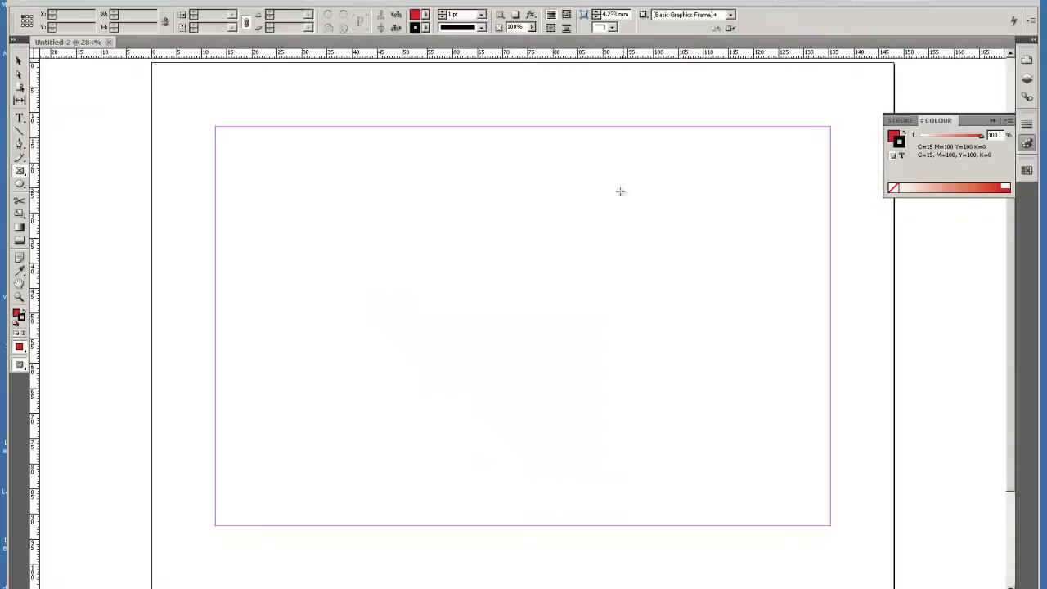
drag(172, 124, 381, 385)
click(70, 14)
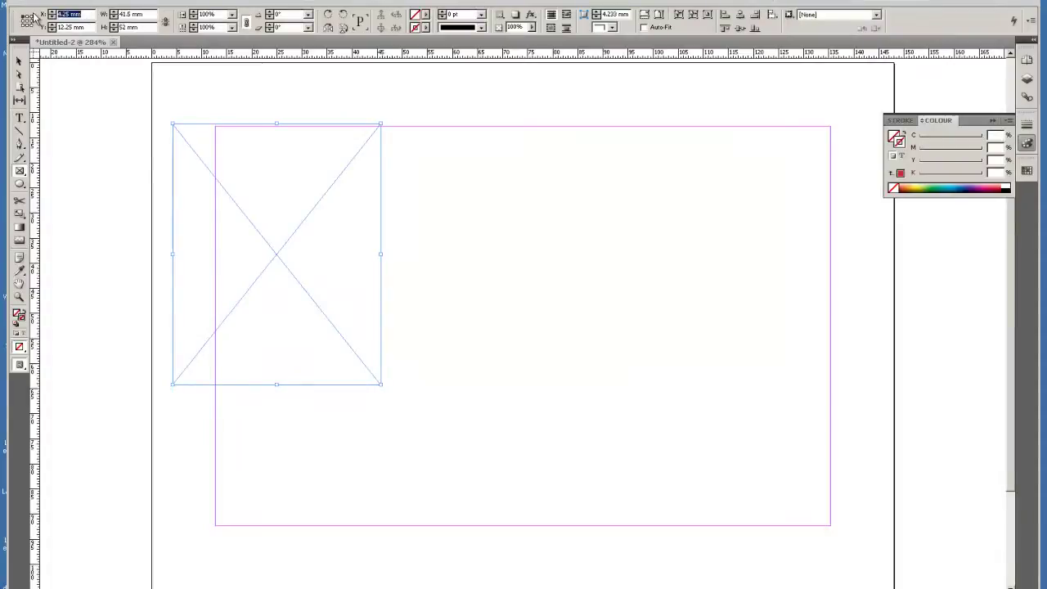
key(BackSpace)
text(-3)
key(Tab)
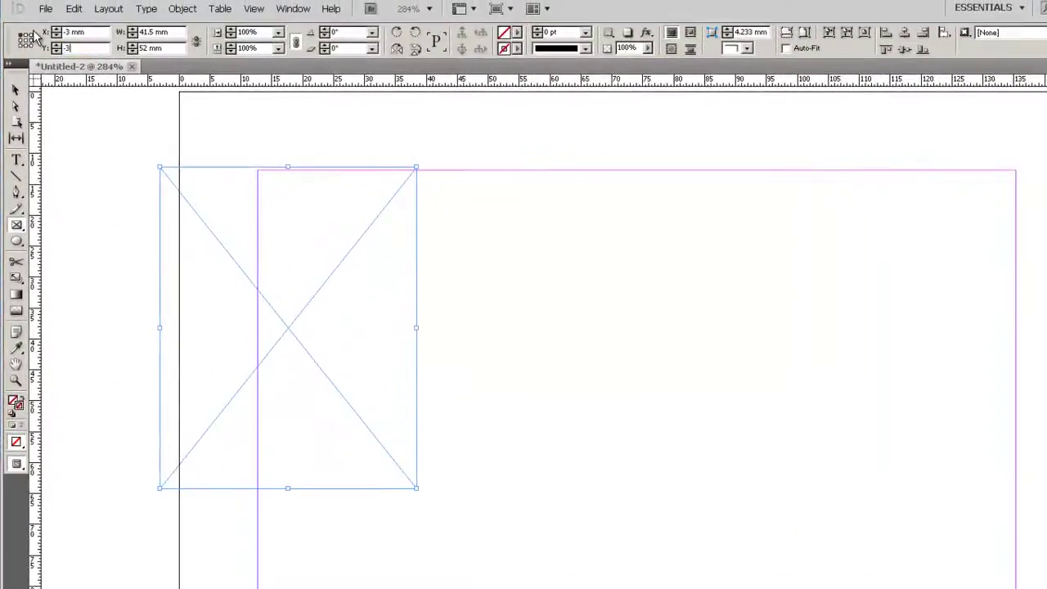
Set the frame's Y to -3 mm, width to 154 mm and height to 111 mm.
key(Tab)
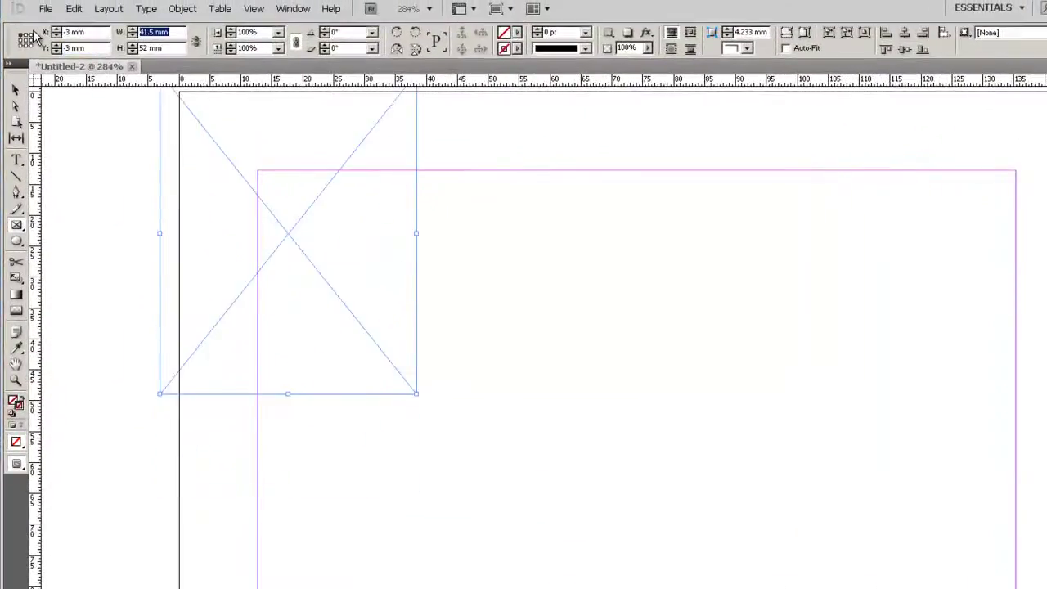
text(154)
key(Tab)
text(1)
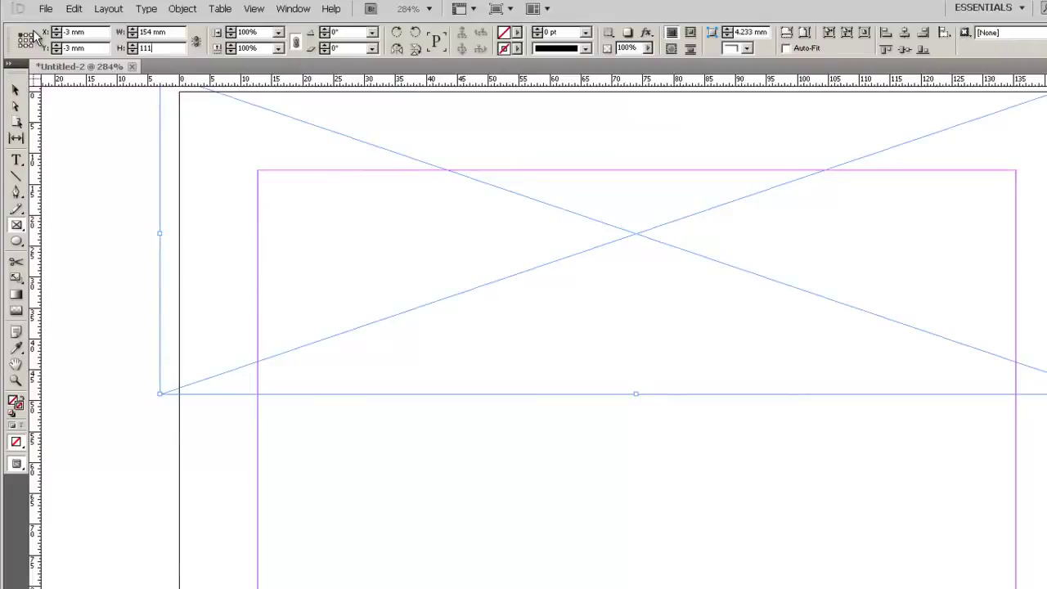
text(11)
key(Return)
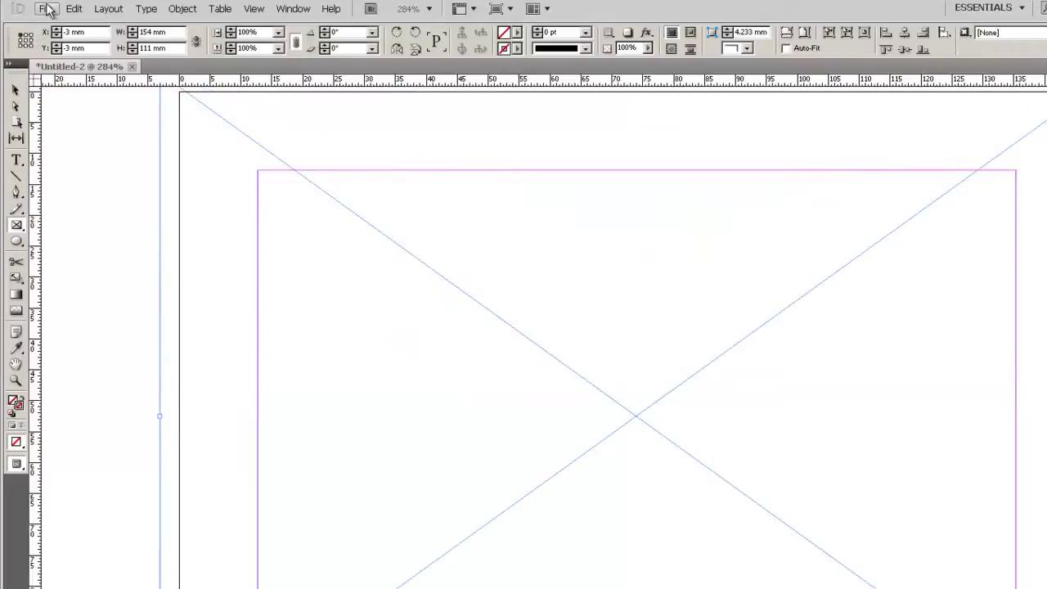
Place GOLF_IMAGE.jpg from the GOLF folder into the full-bleed frame.
click(47, 10)
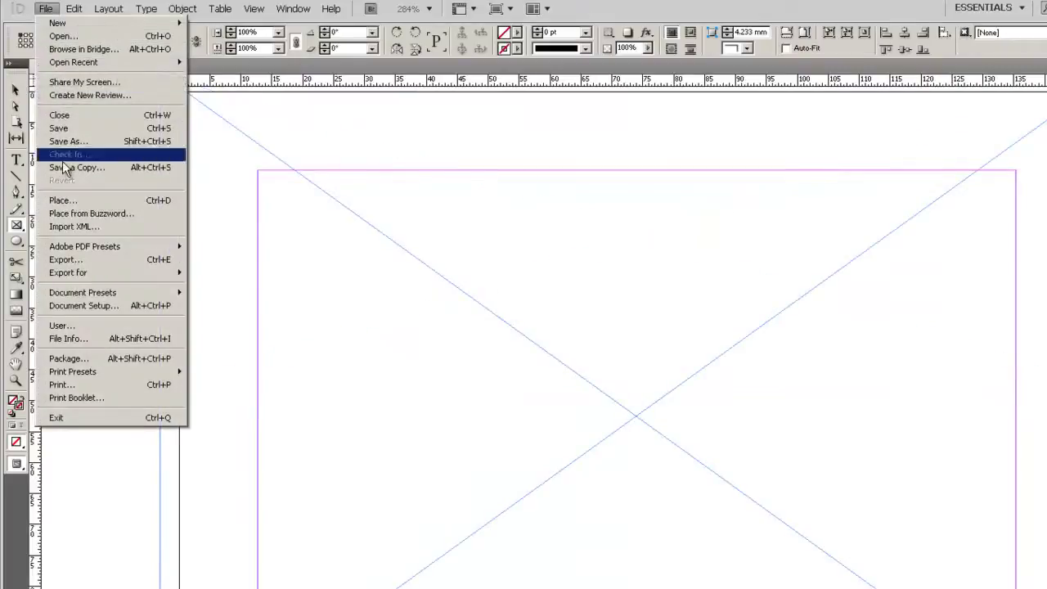
click(70, 202)
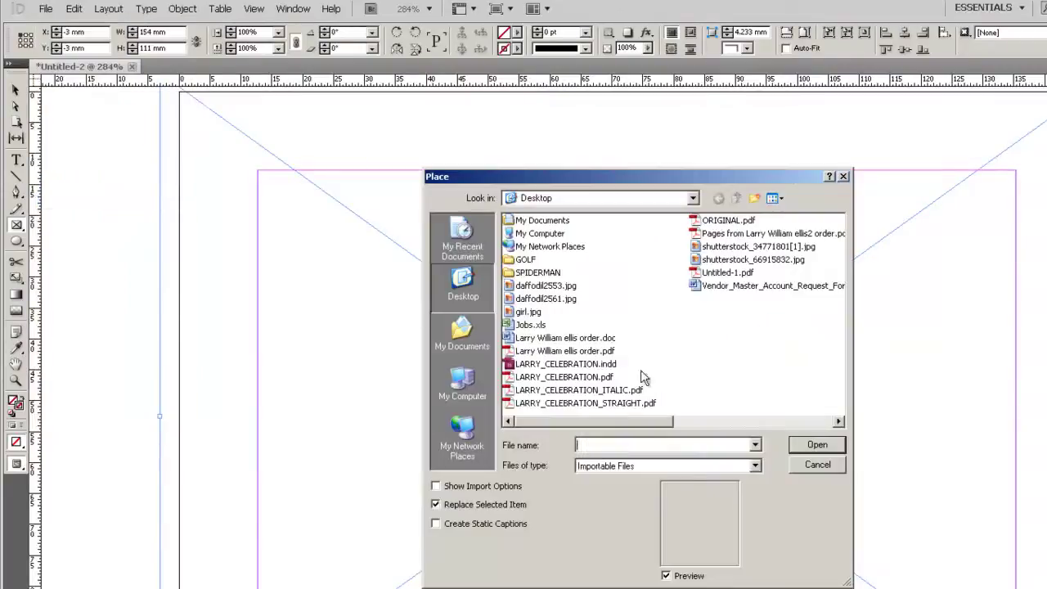
double_click(529, 261)
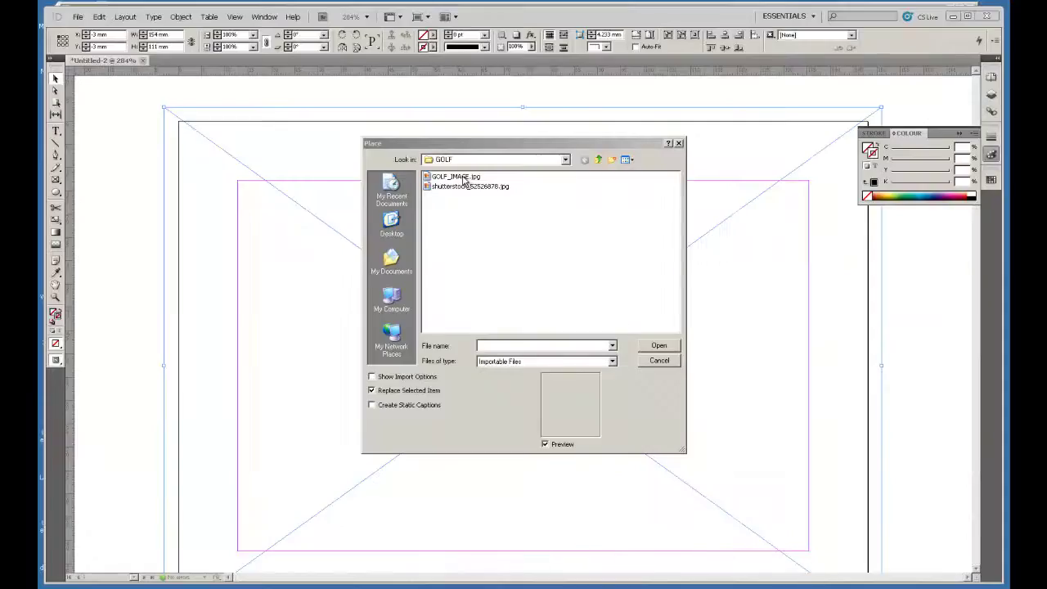
click(463, 178)
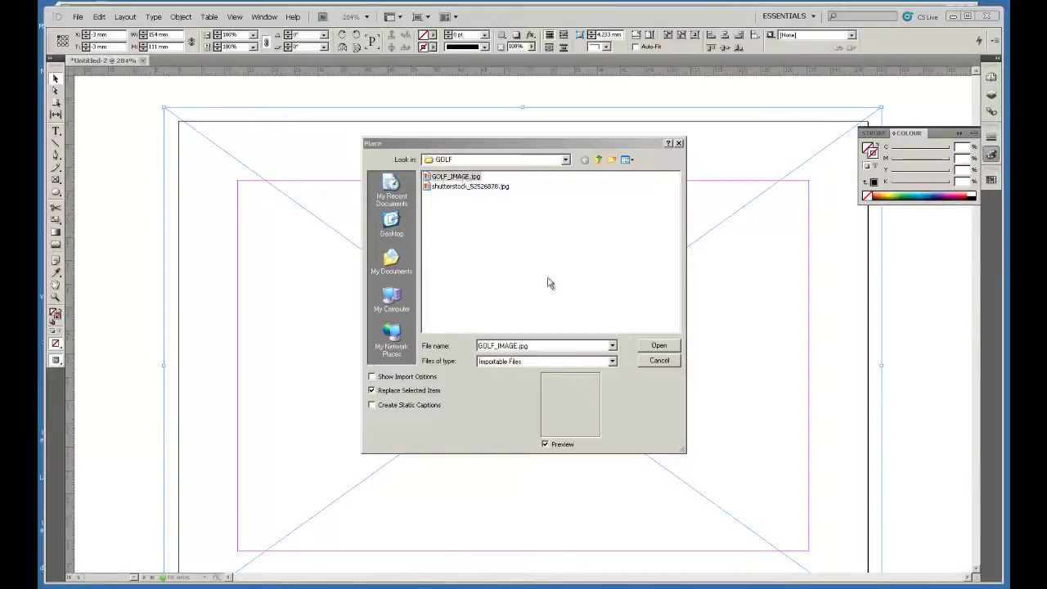
click(658, 345)
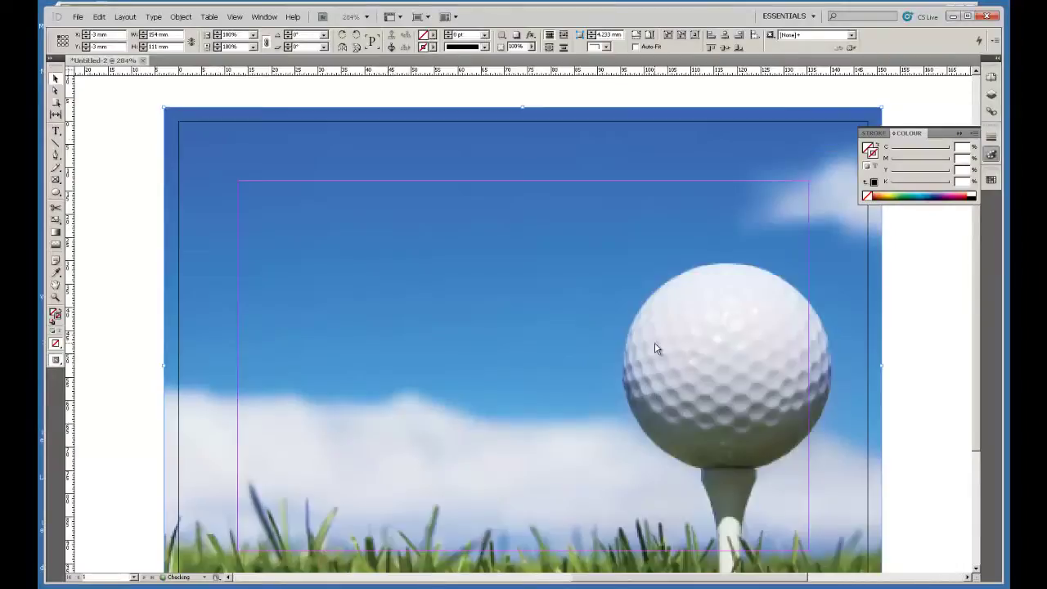
right_click(488, 308)
Fit the page in the window and type 'TEED OFF' in a new headline text frame.
click(235, 16)
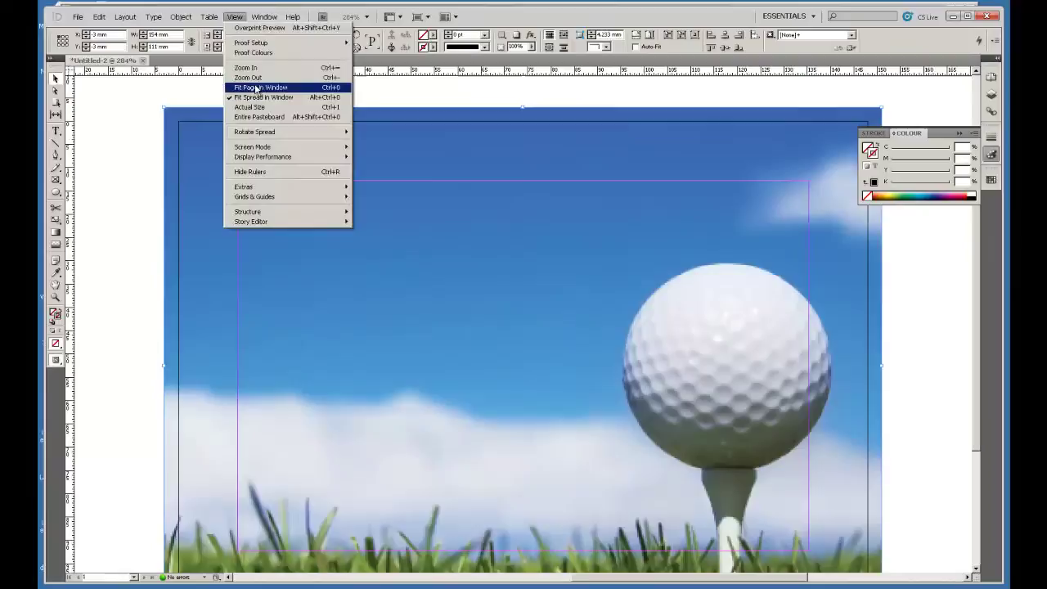
click(255, 88)
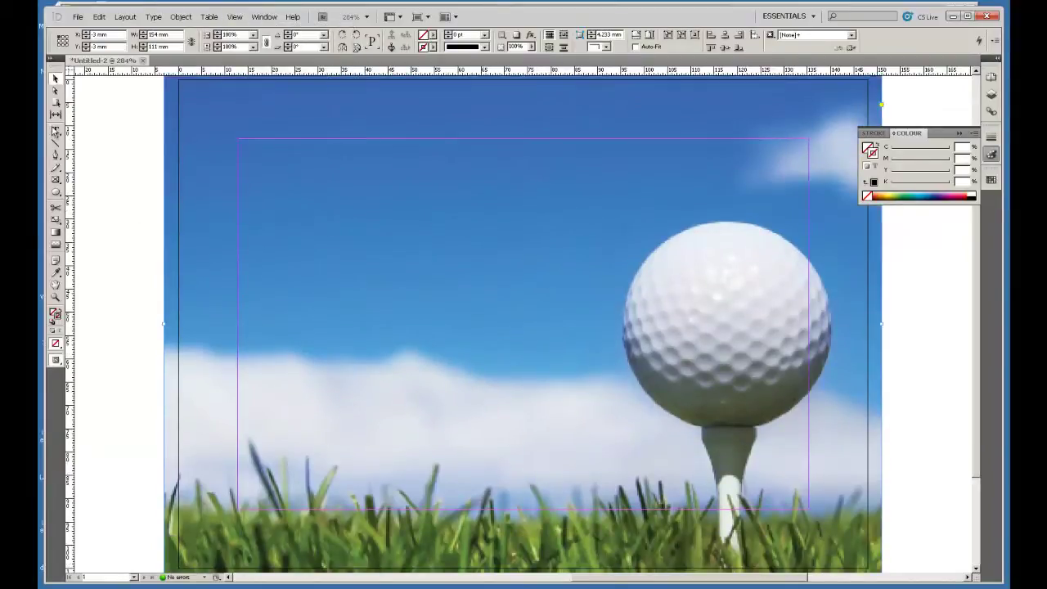
click(56, 131)
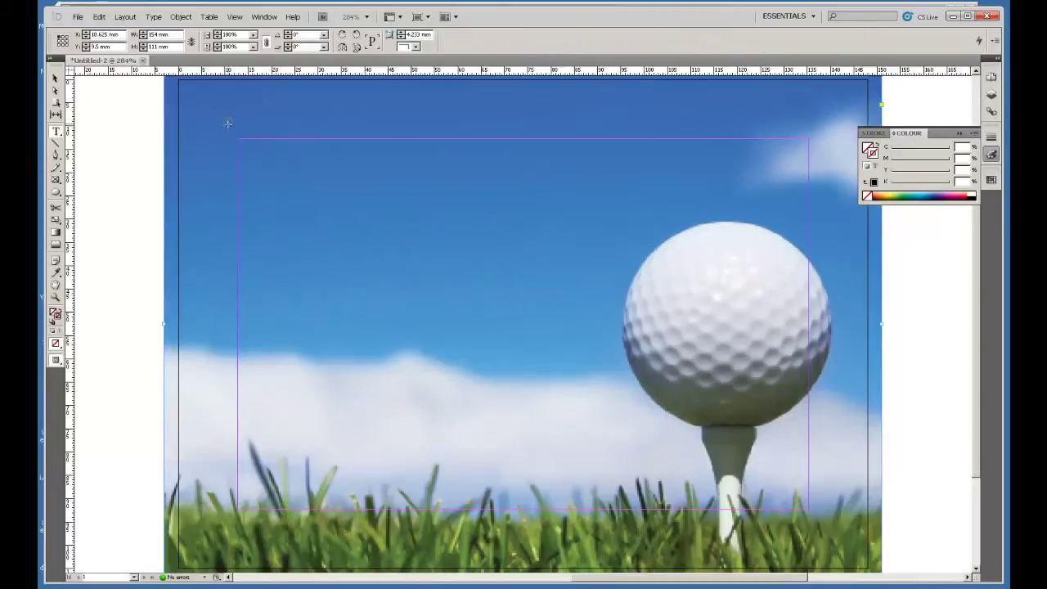
drag(228, 125, 699, 276)
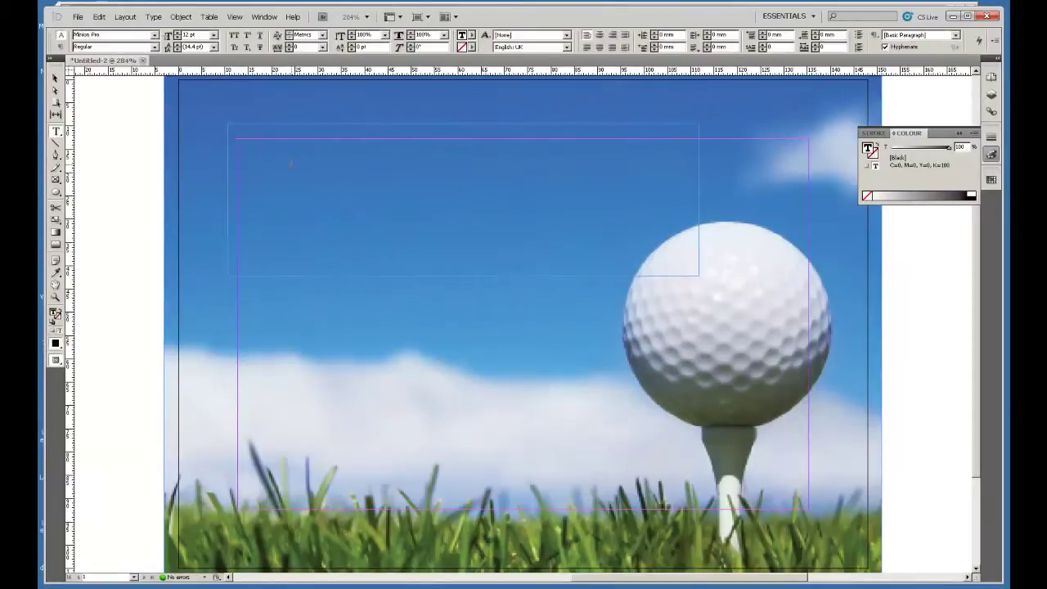
text(TEED OFF)
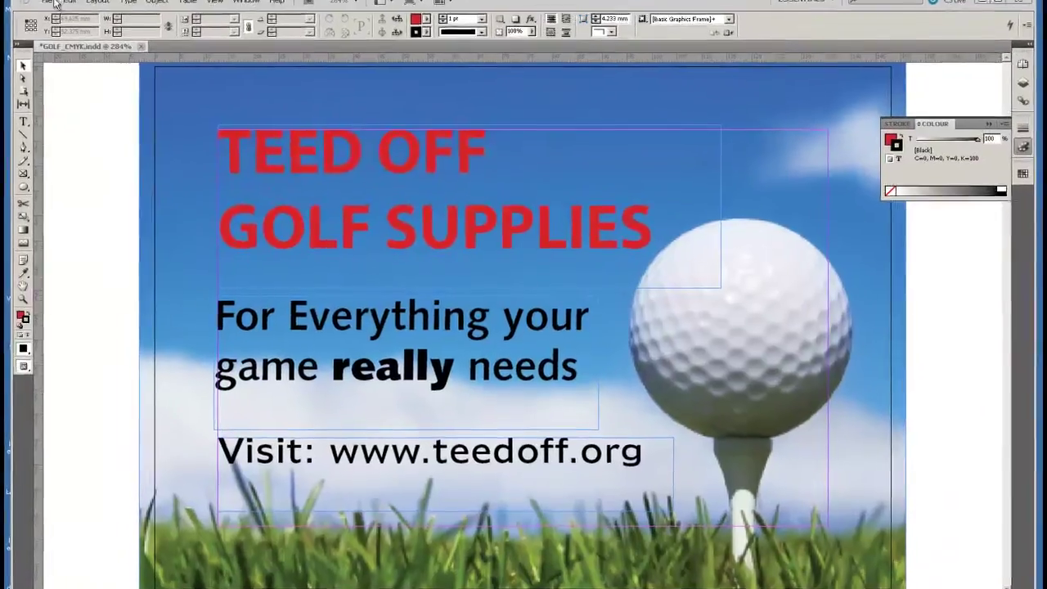
Save the document as GOLF_CMYK.indd, replacing the existing file.
click(78, 16)
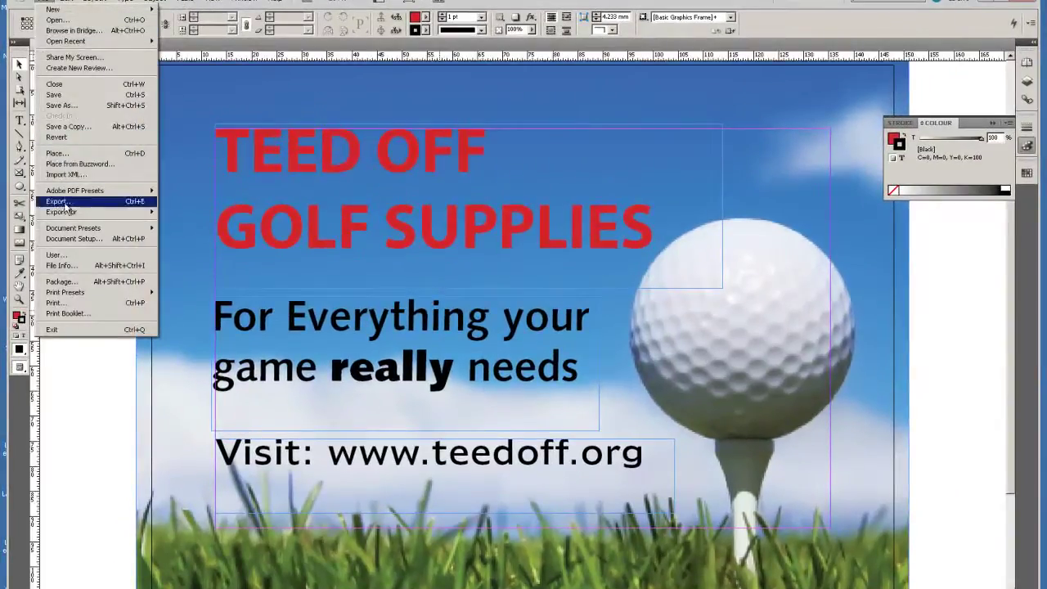
click(65, 105)
click(446, 169)
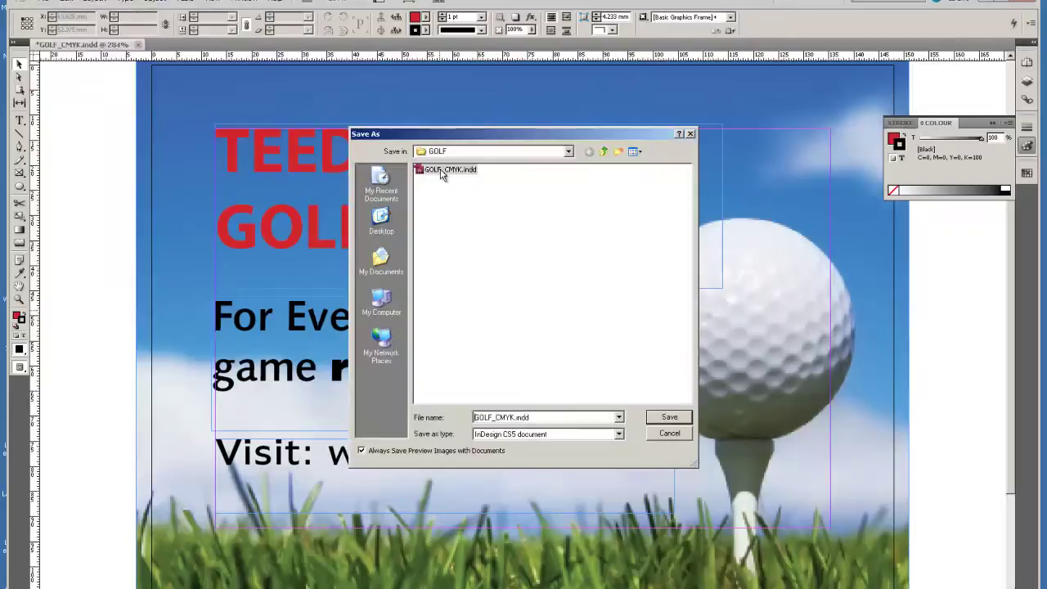
click(670, 417)
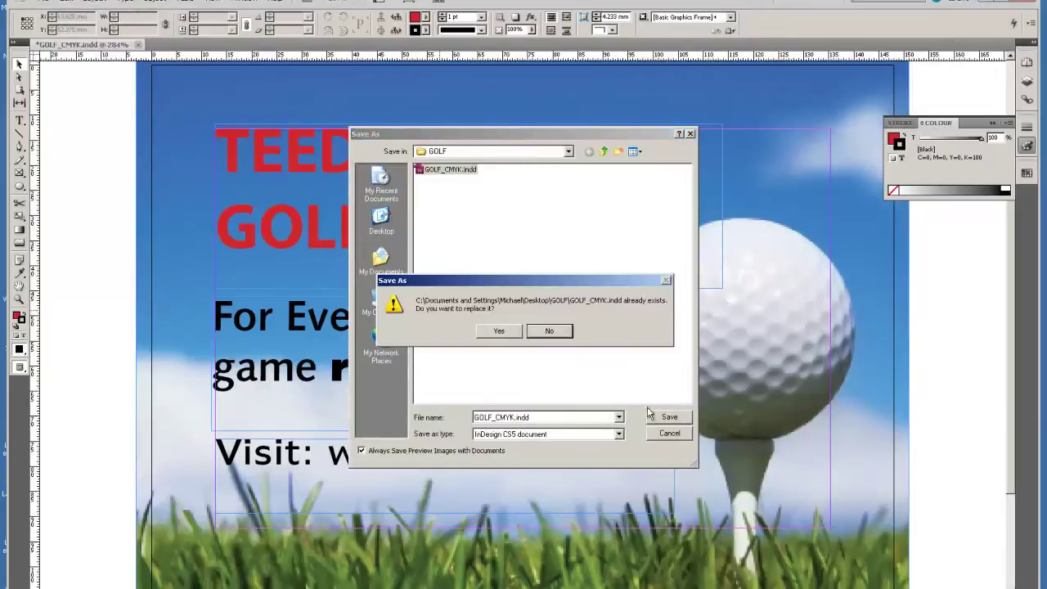
click(499, 331)
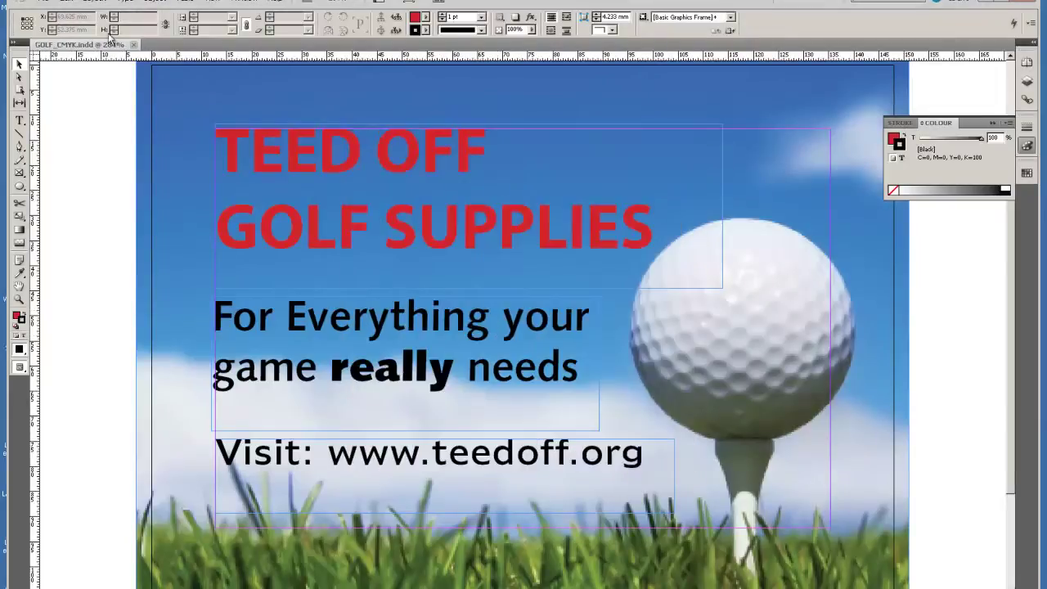
Export the postcard as GOLF_CMYK.pdf, replacing the existing PDF.
click(45, 3)
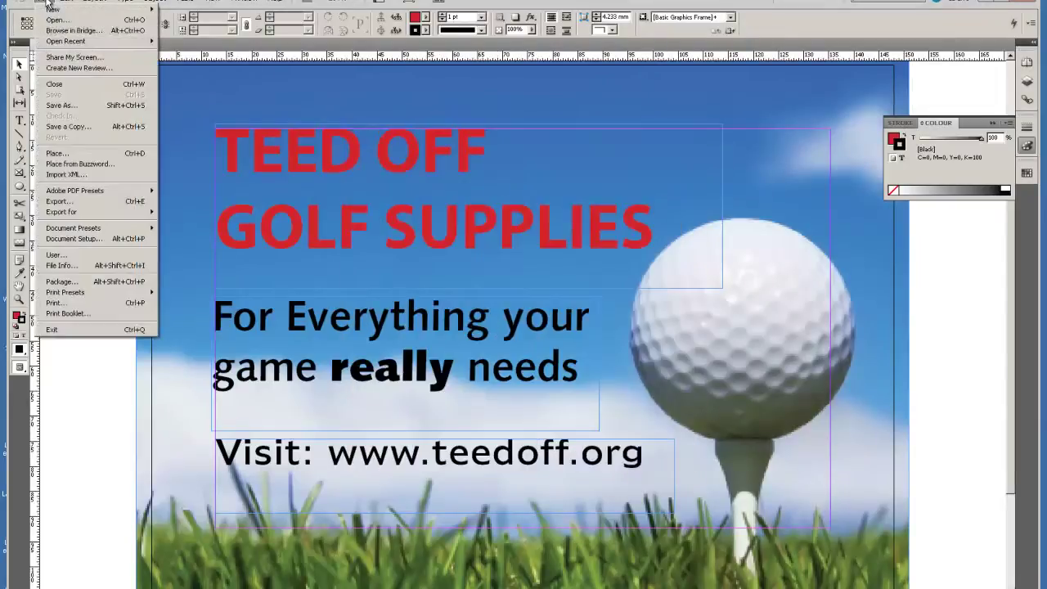
click(59, 202)
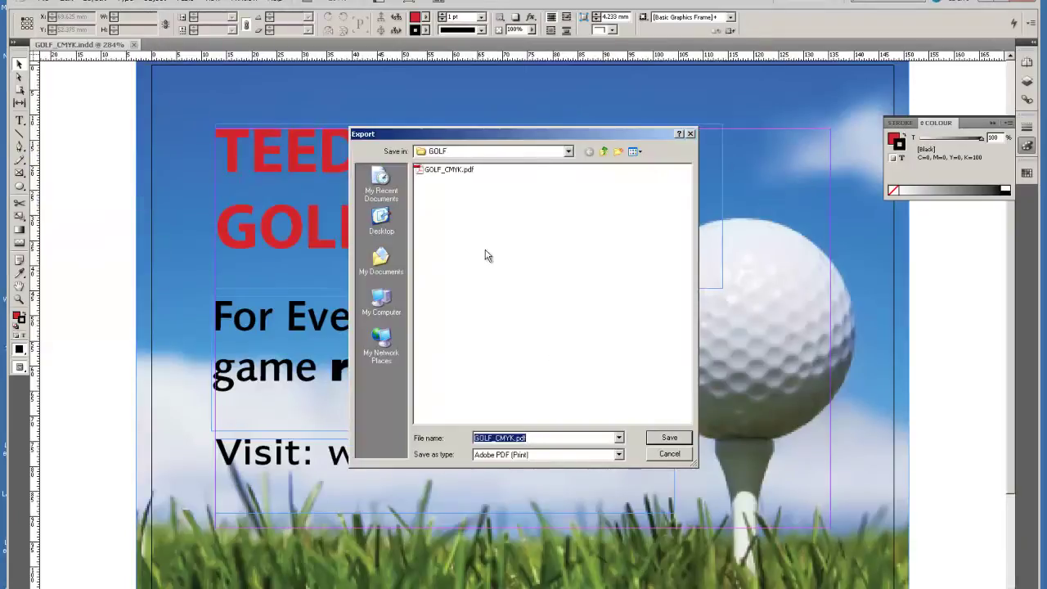
click(460, 173)
click(669, 437)
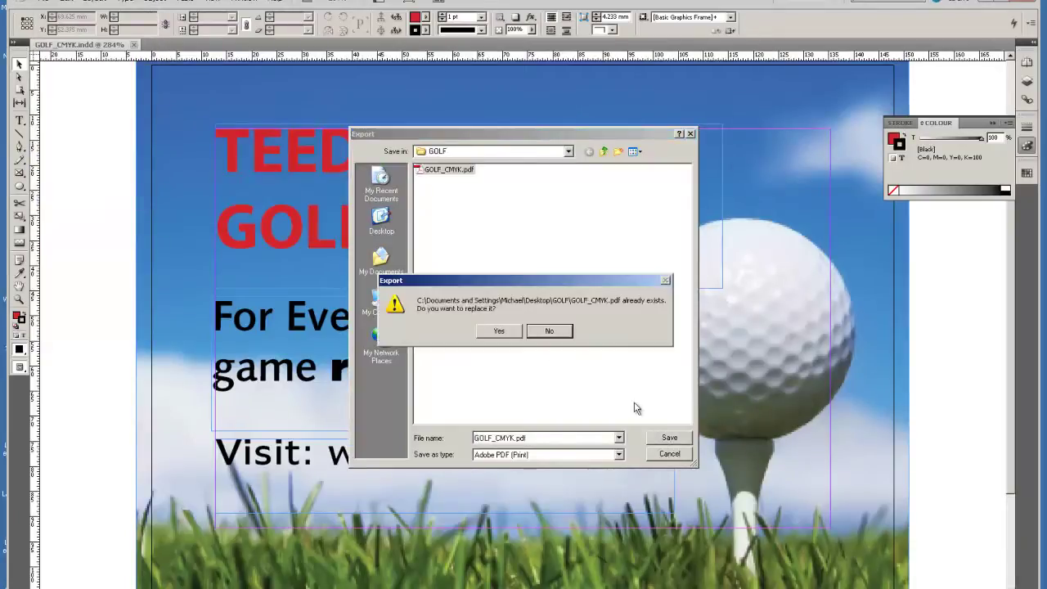
click(485, 334)
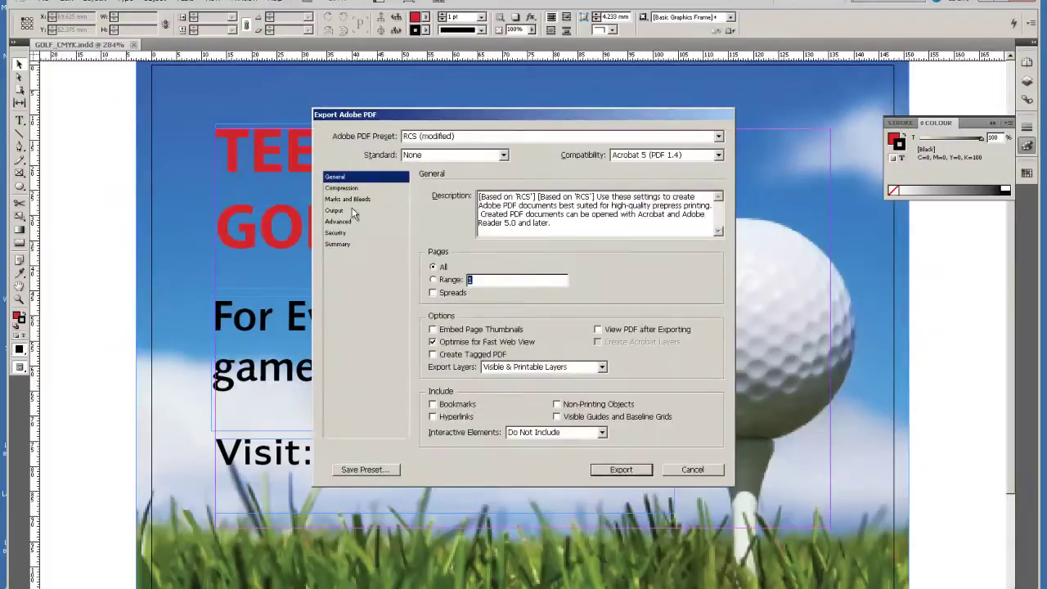
Set colour images to Bicubic Downsampling at 400 ppi in the Compression settings.
click(342, 189)
click(542, 209)
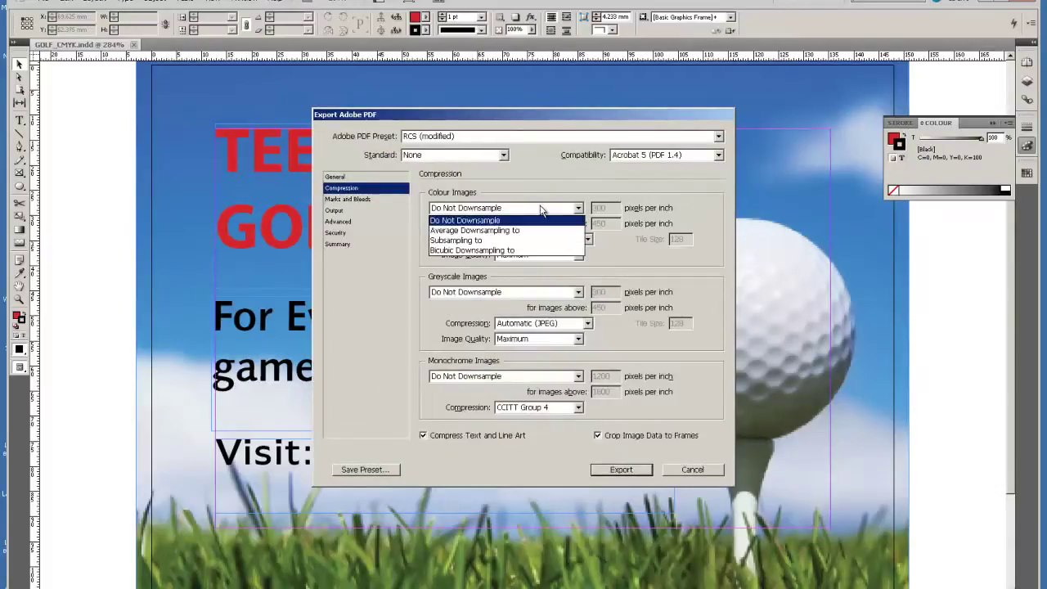
click(483, 249)
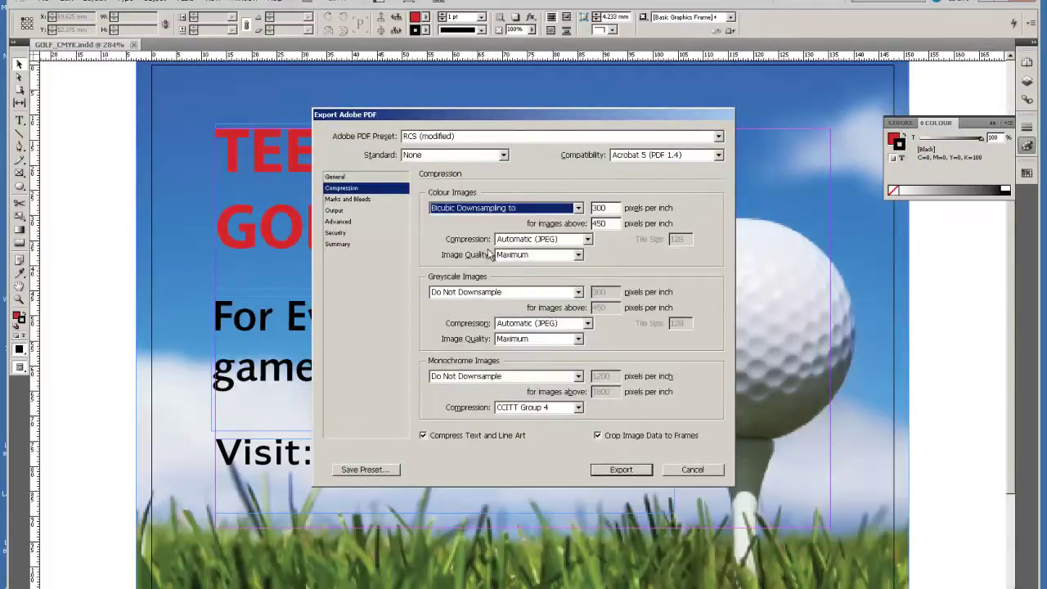
double_click(599, 207)
text(6)
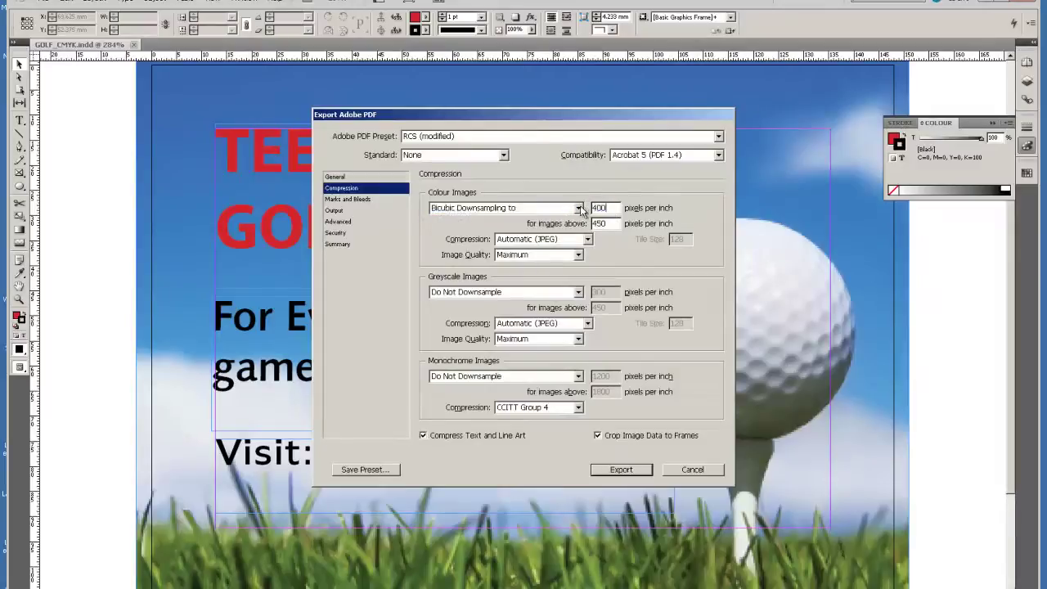
key(Tab)
text(401)
Set greyscale images to Bicubic Downsampling at 400 ppi, check Marks and Bleeds, and export.
click(513, 296)
click(490, 335)
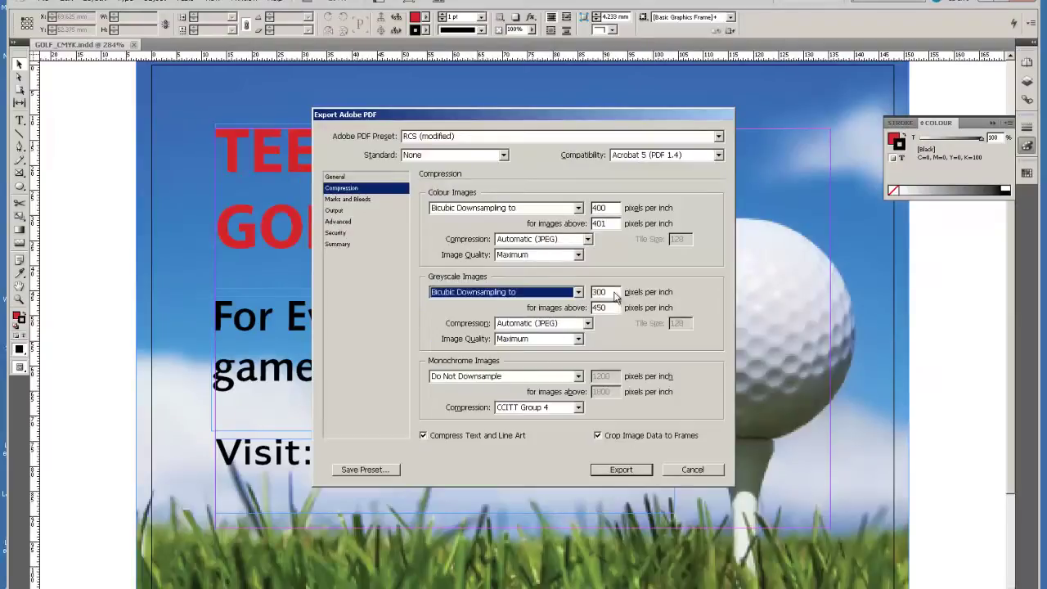
key(Tab)
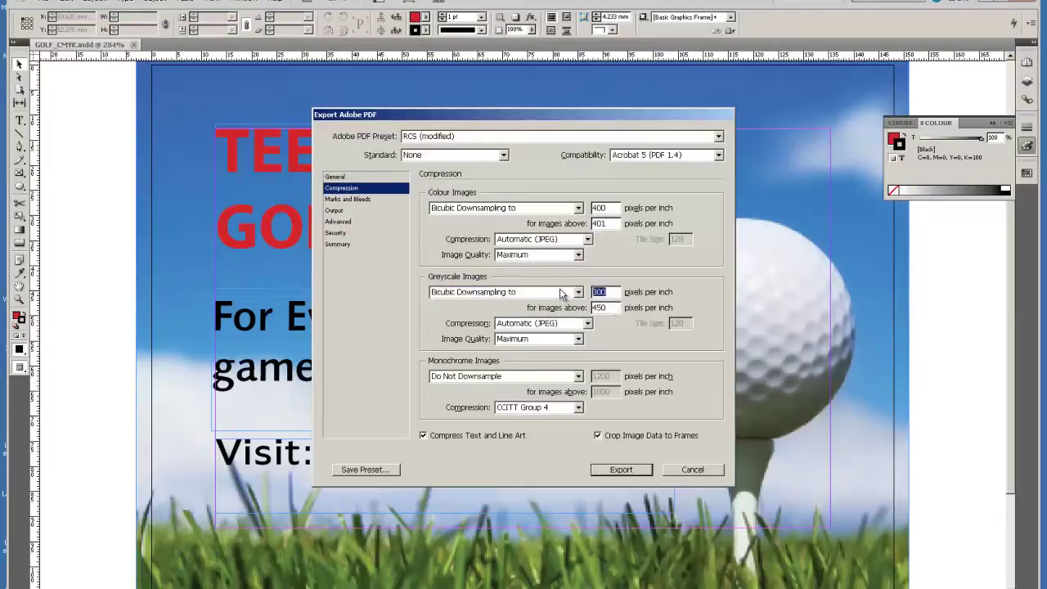
text(4)
key(Tab)
text(4)
click(355, 200)
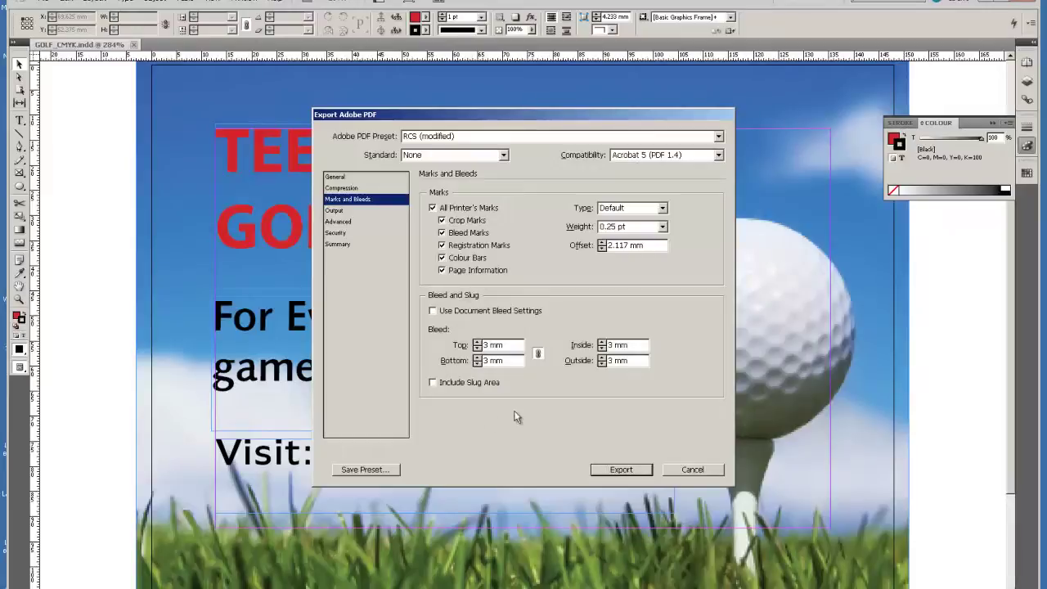
click(621, 470)
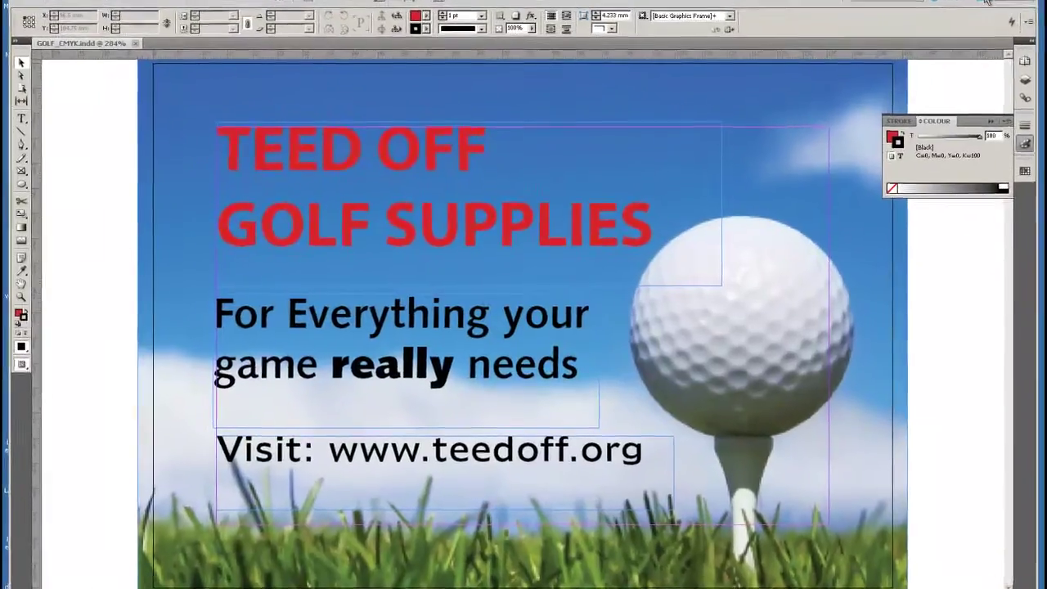
Minimise InDesign and open GOLF_IMAGE.jpg in Photoshop.
click(959, 12)
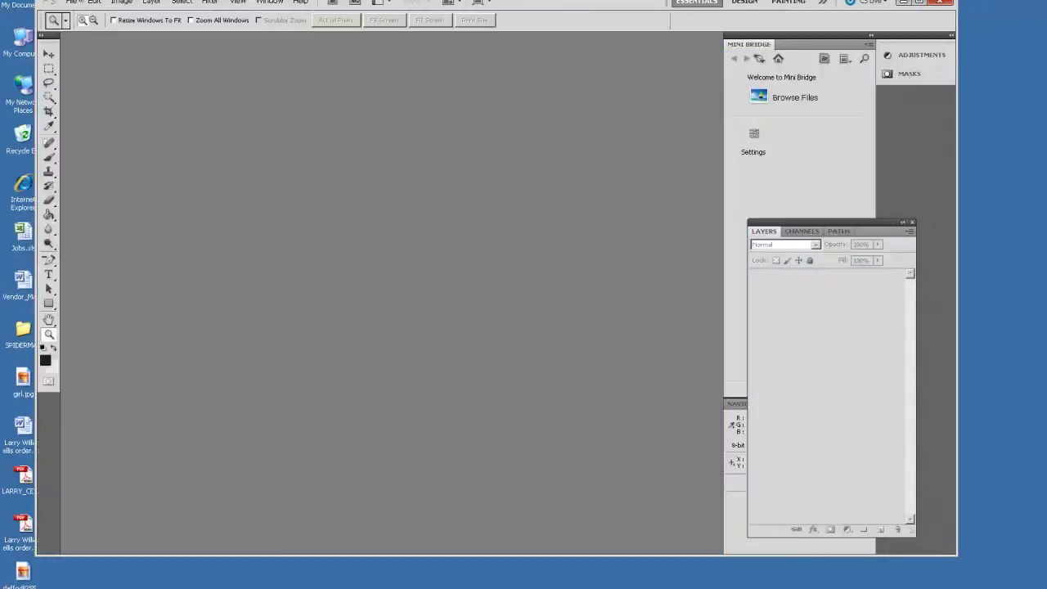
click(72, 3)
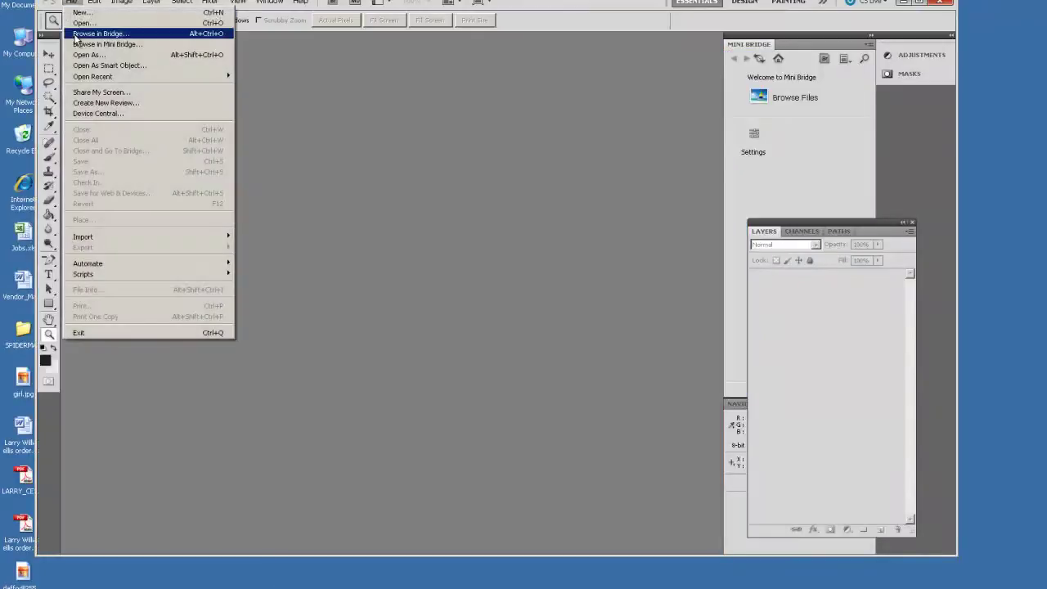
click(78, 24)
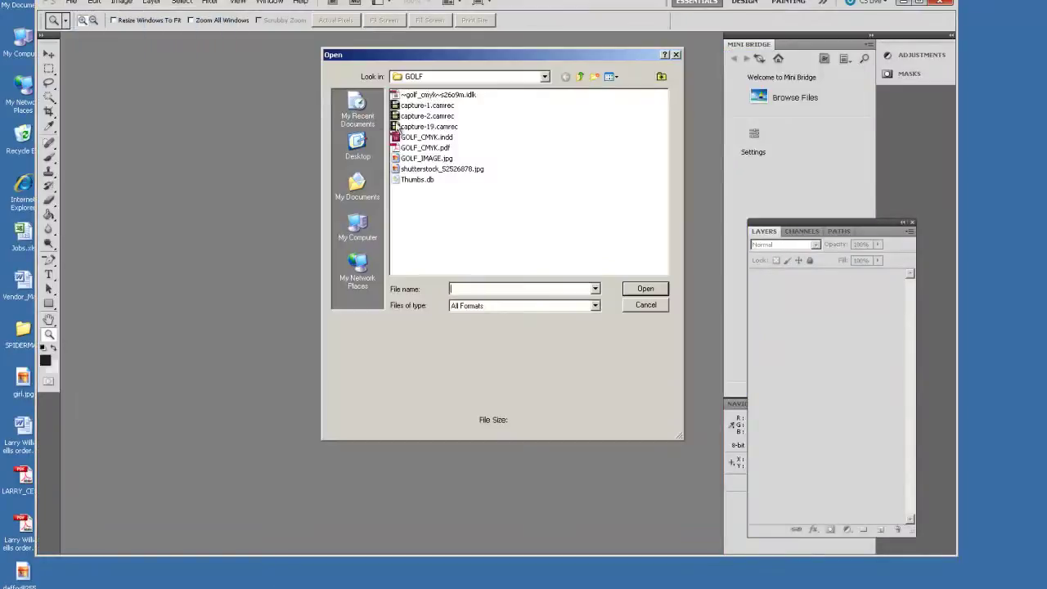
click(424, 158)
click(642, 293)
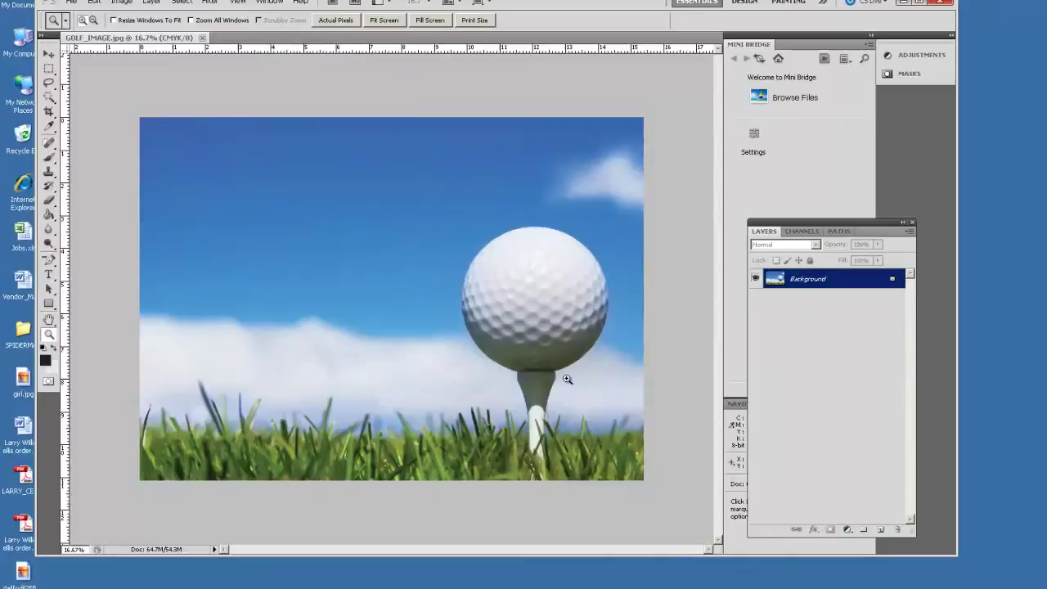
Zoom in on the golf ball and draw Shift-constrained circular selections of the ball and dimples.
click(49, 335)
drag(432, 194, 659, 413)
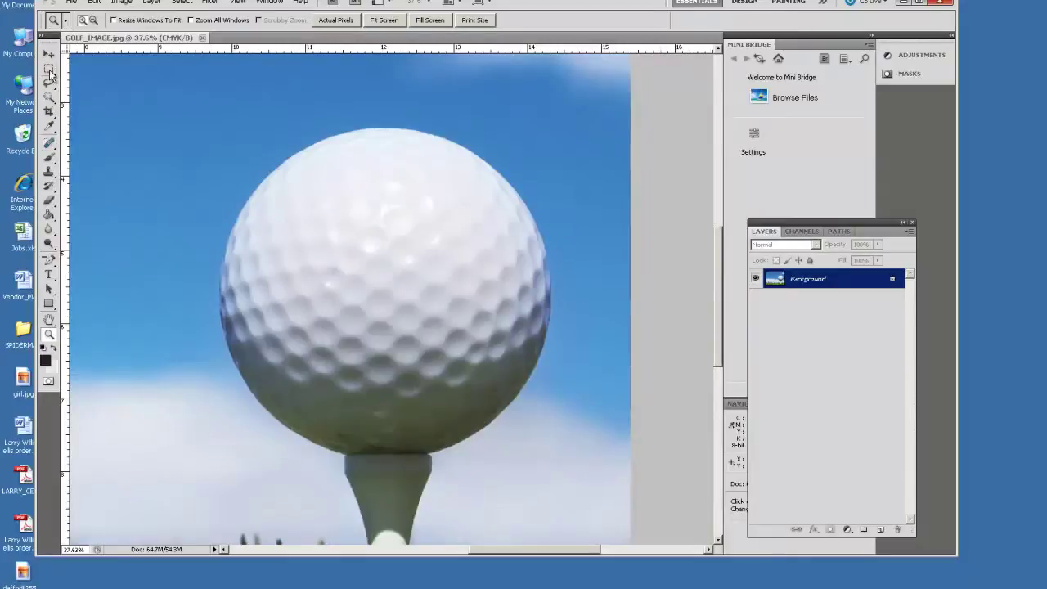
drag(49, 69, 90, 77)
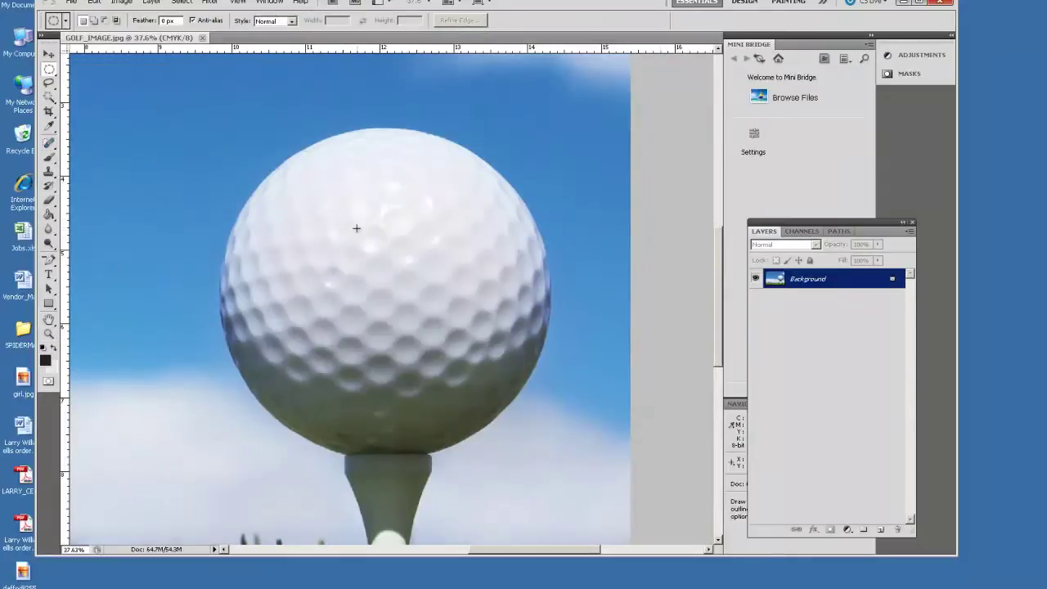
key(shift)
drag(365, 241, 388, 249)
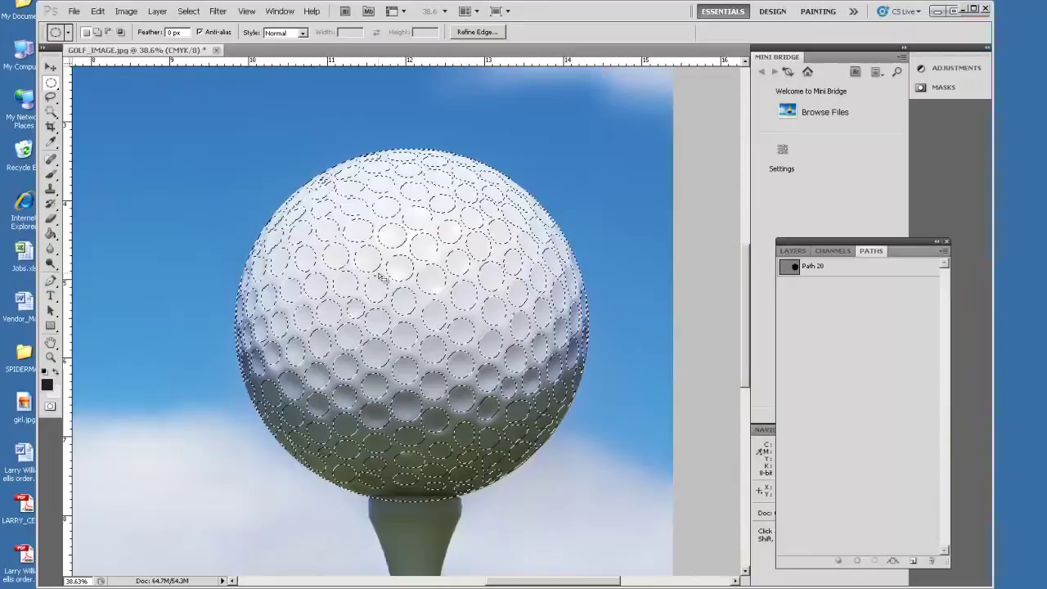
click(789, 249)
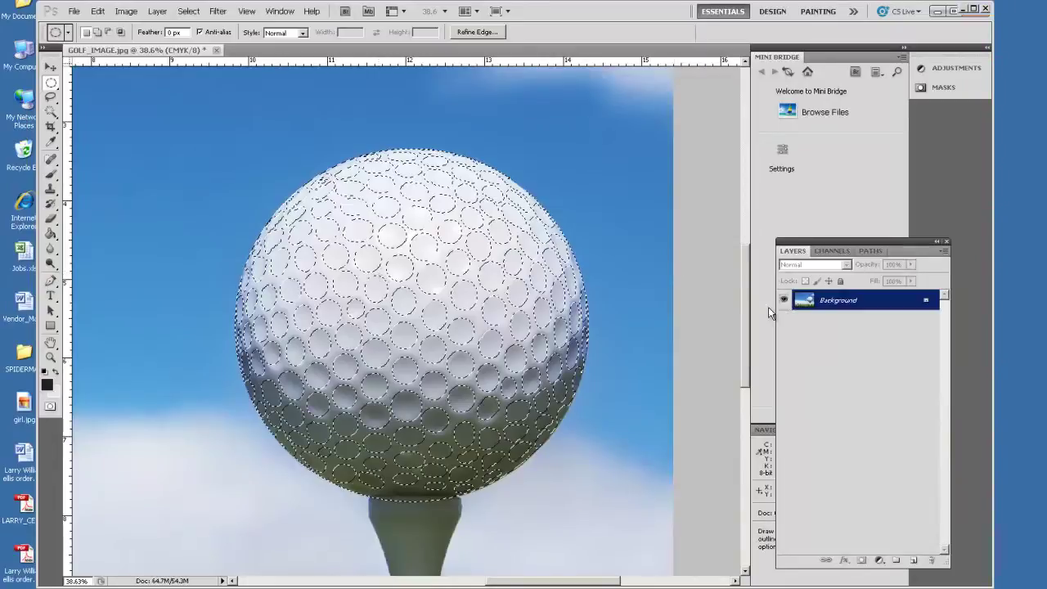
Duplicate the Background layer as Background copy and hide the original Background.
click(945, 252)
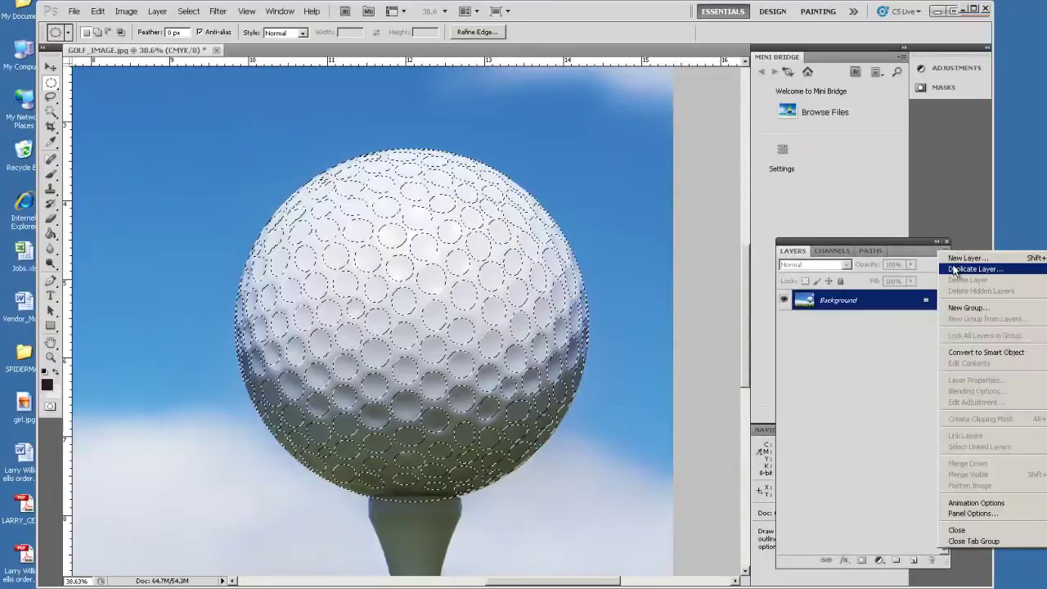
click(955, 271)
click(650, 192)
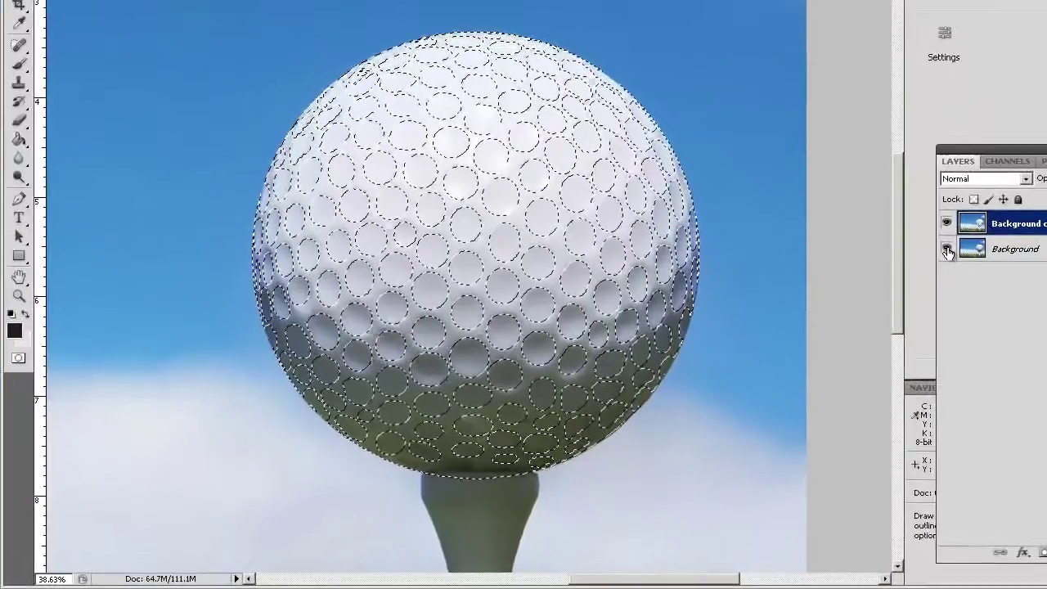
click(784, 320)
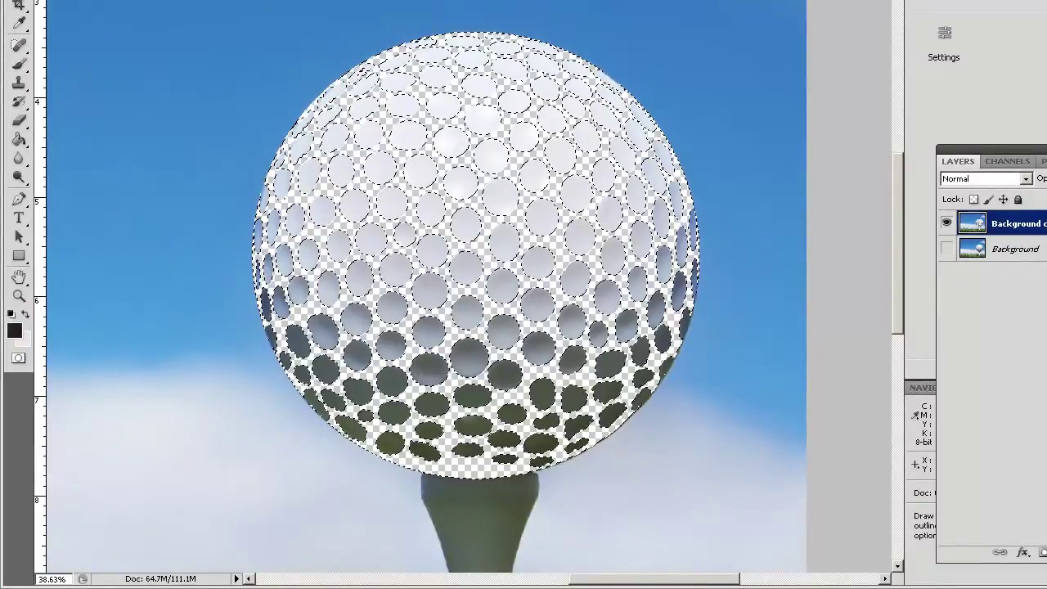
Fill the ball's transparent areas with black, invert the selection and delete the surroundings.
click(20, 141)
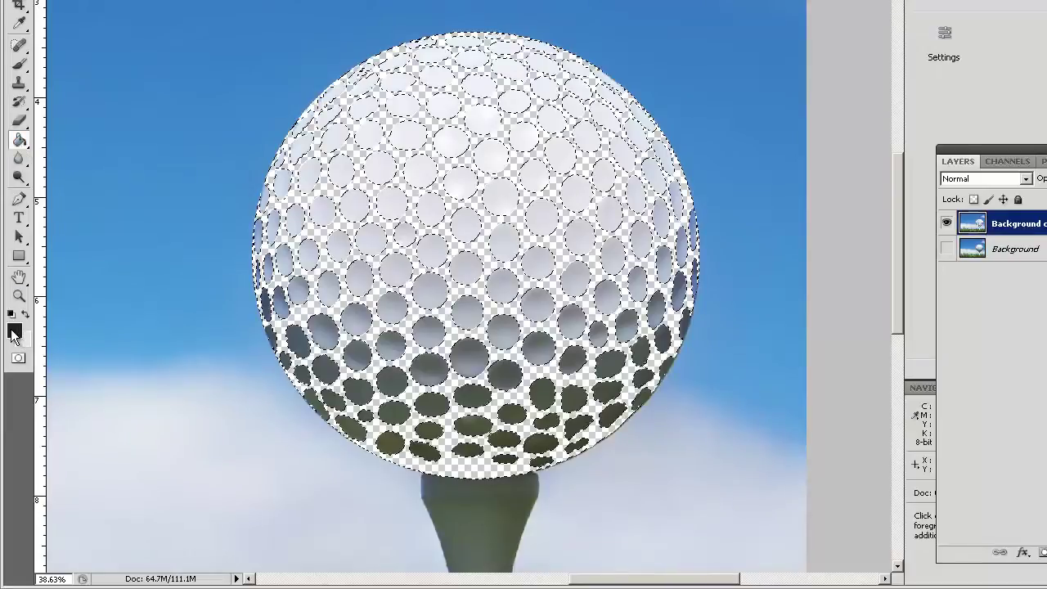
click(319, 185)
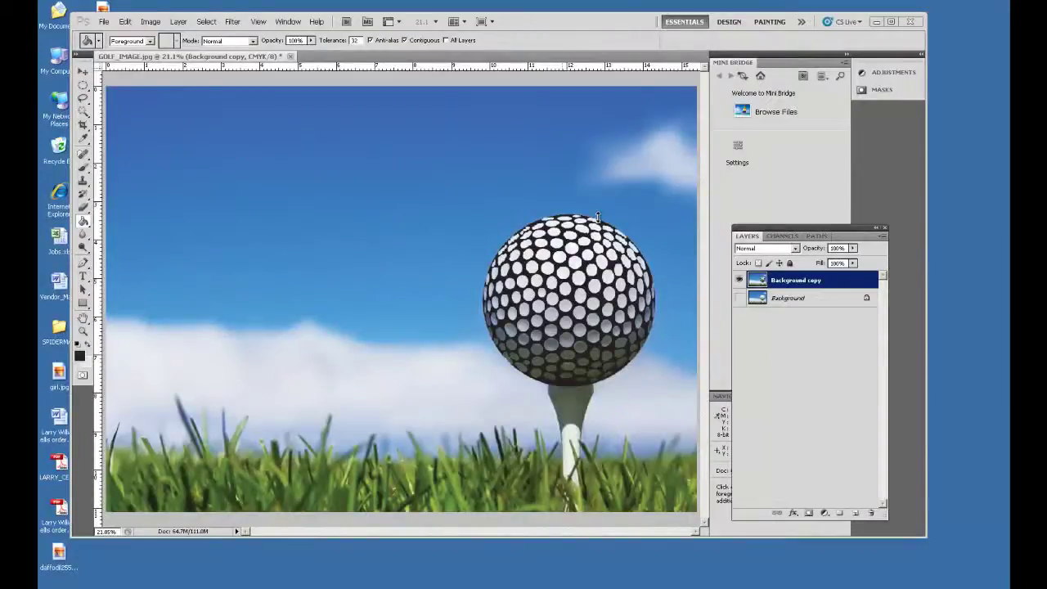
click(598, 217)
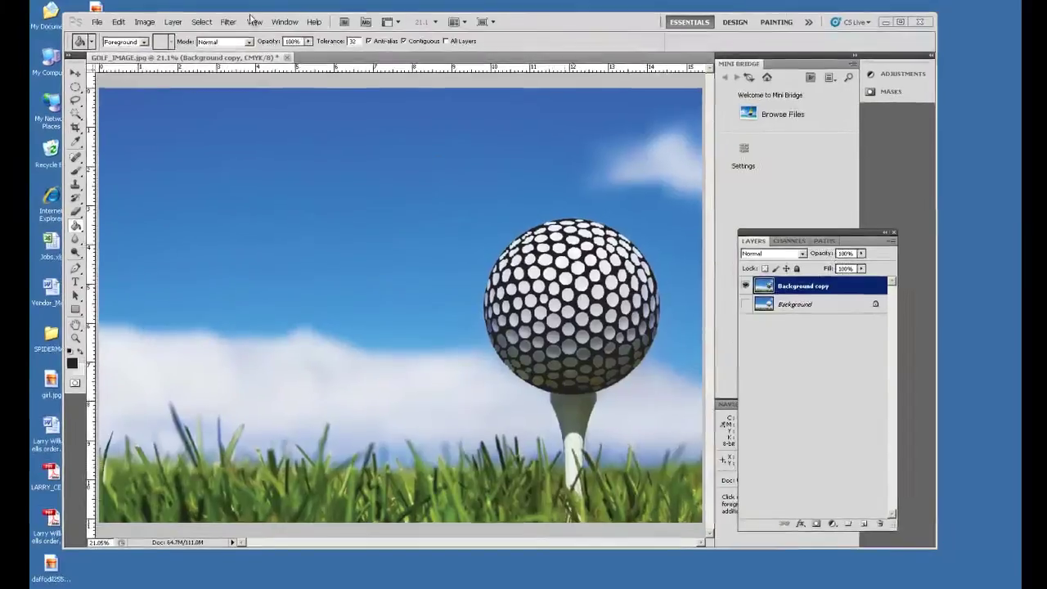
click(206, 22)
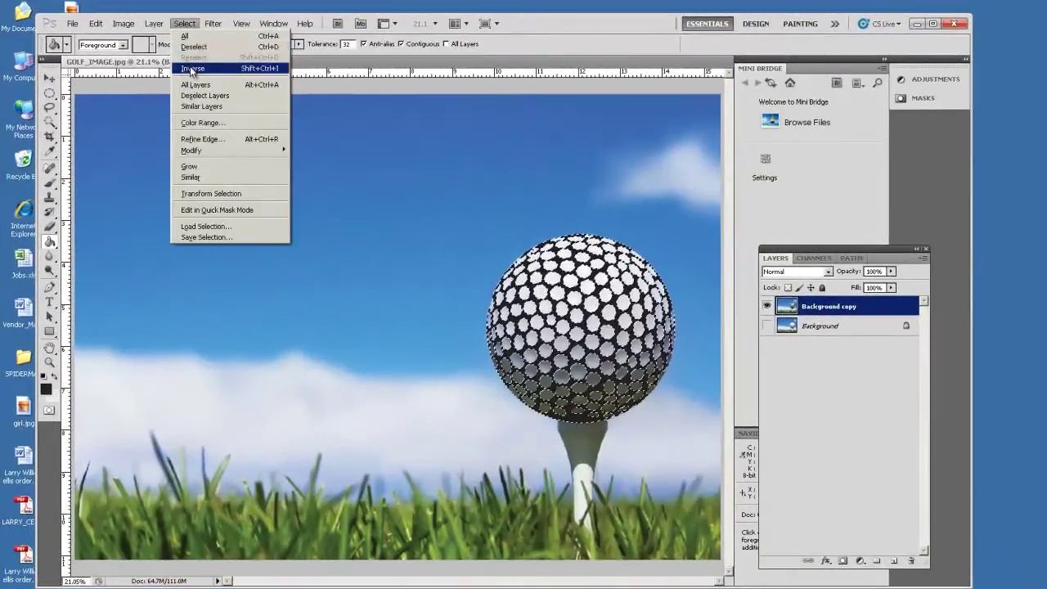
click(191, 68)
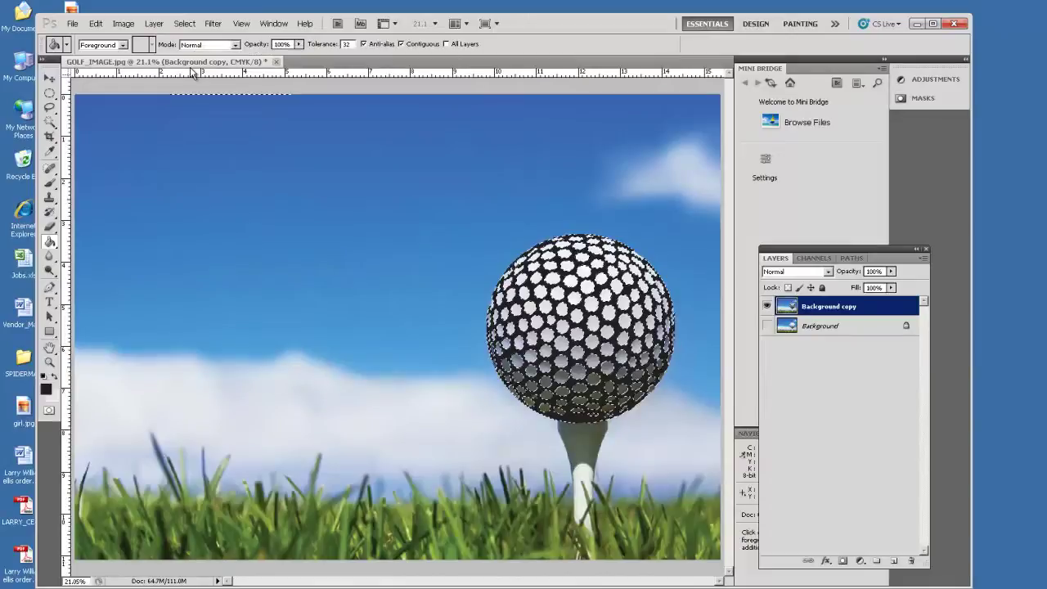
key(Delete)
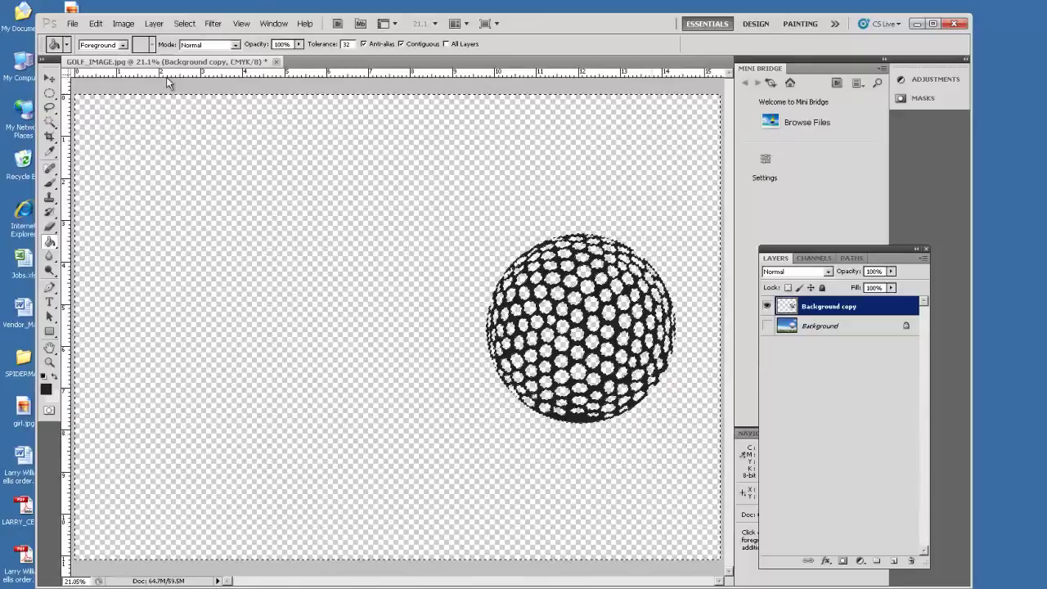
Save the ball image as GOLF_IMAGE.psd in Photoshop format.
click(72, 23)
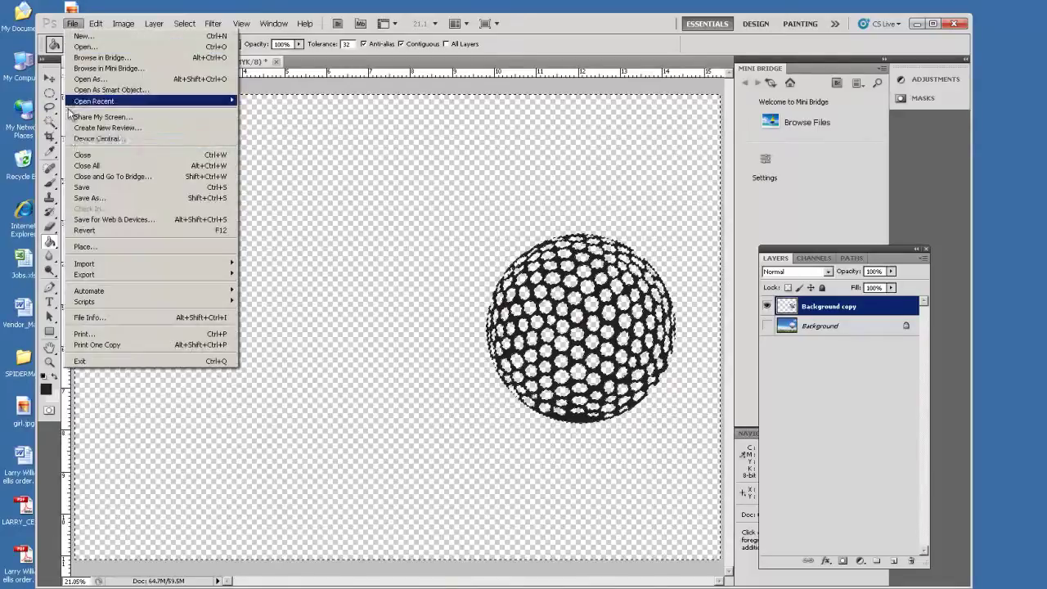
click(84, 199)
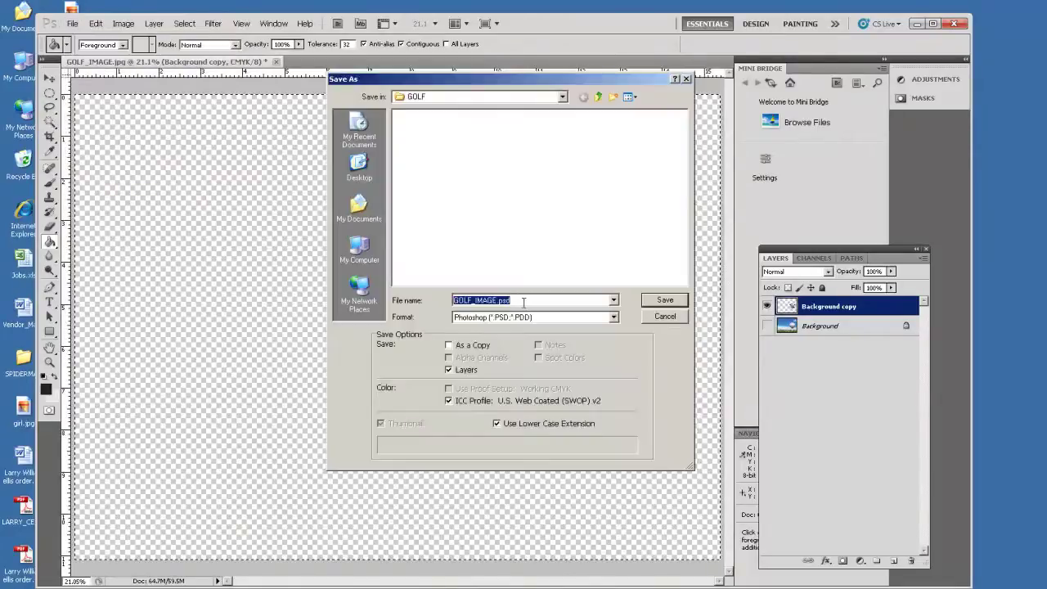
click(663, 303)
click(663, 303)
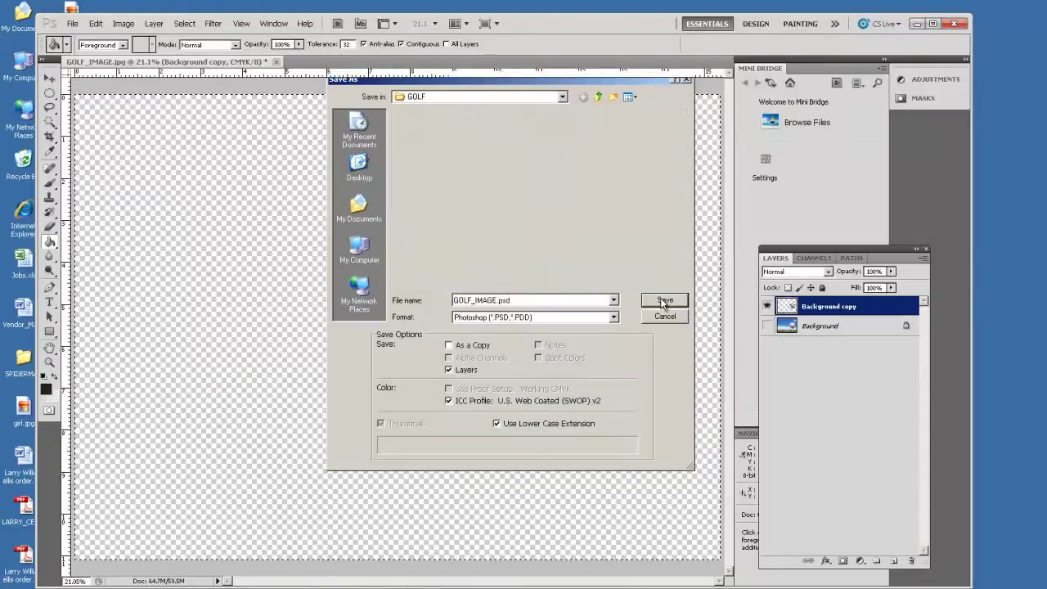
click(667, 203)
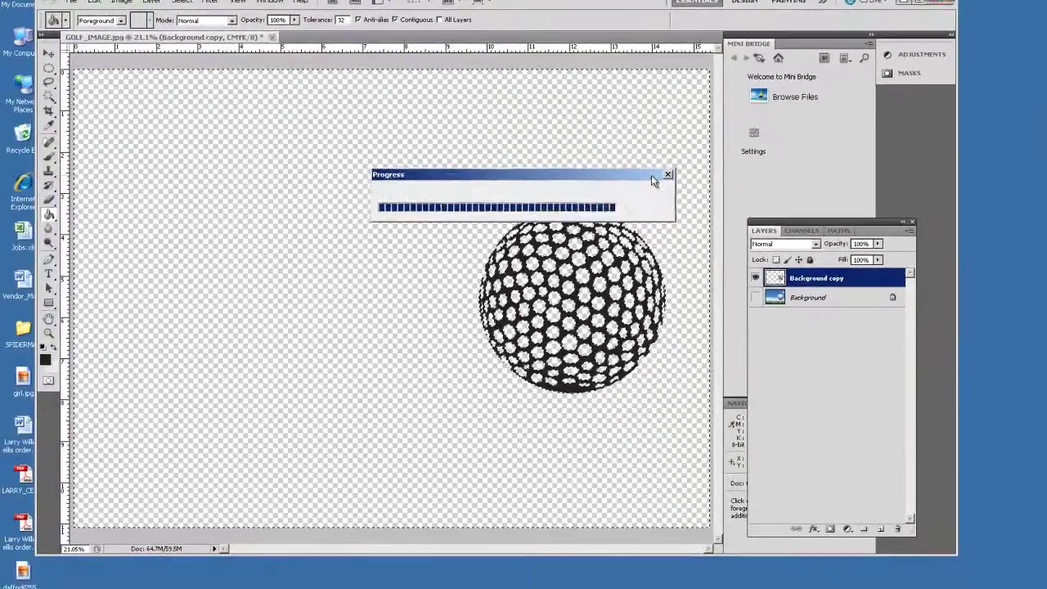
Flatten the image to a single layer, discarding the hidden Background layer.
click(155, 2)
click(167, 364)
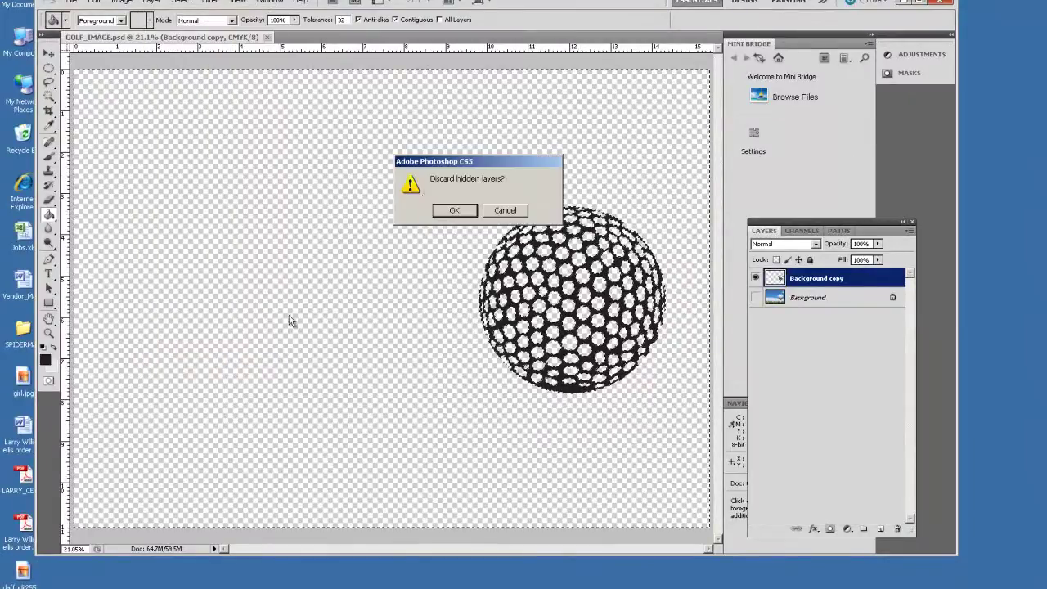
click(454, 211)
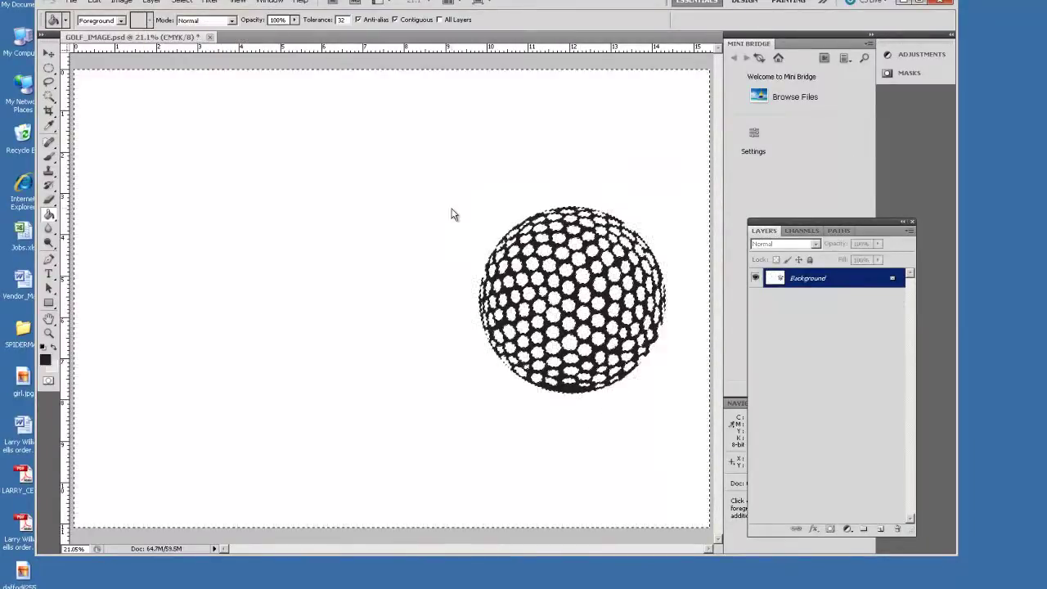
Save a copy named GOLF_IMAGE_EMBOSS with JPEG chosen as the format.
click(72, 2)
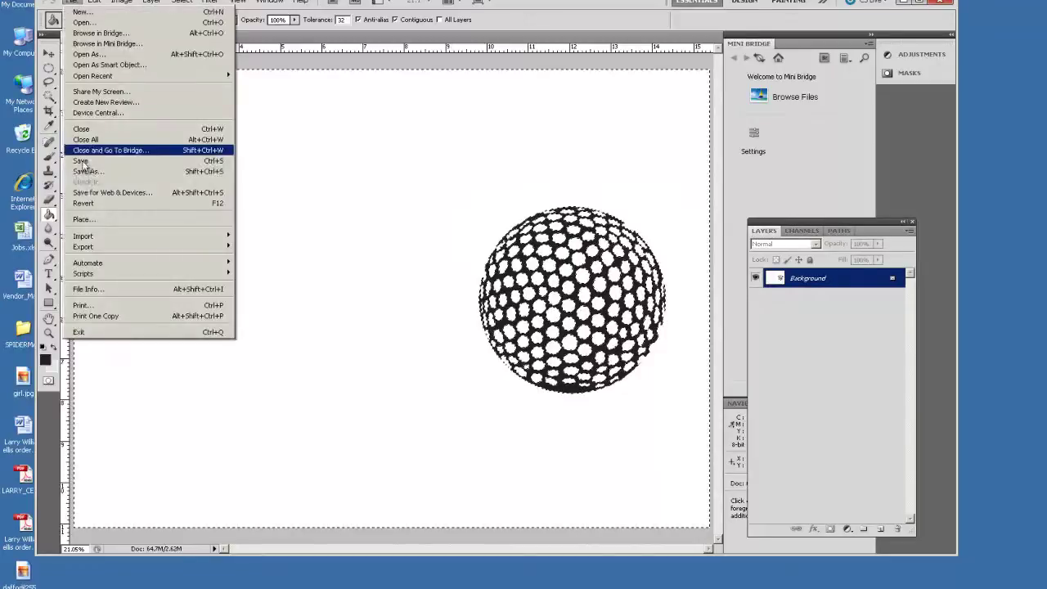
click(85, 171)
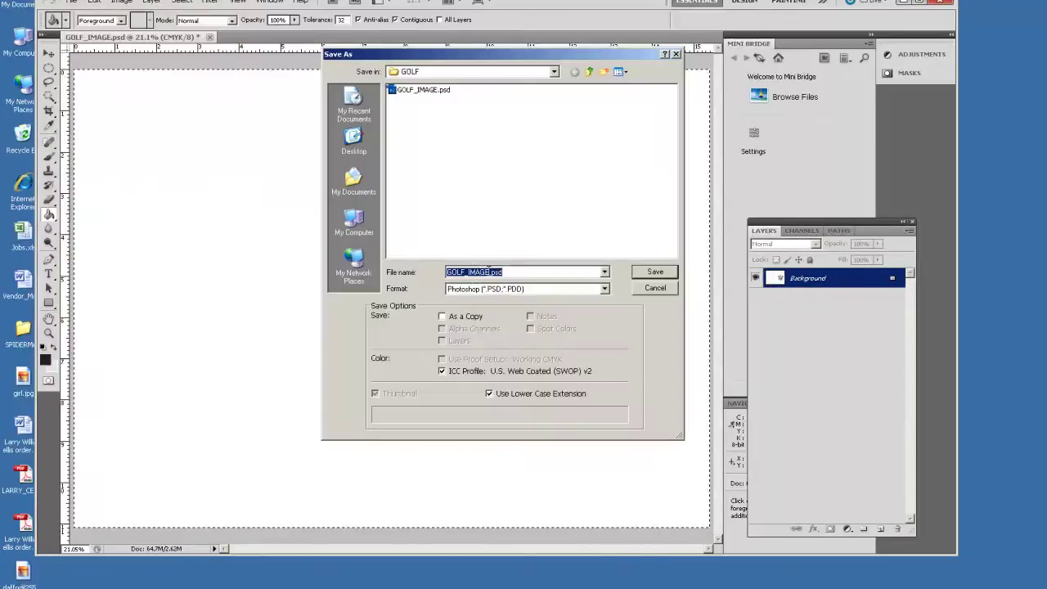
click(489, 272)
text(_EMBOSS)
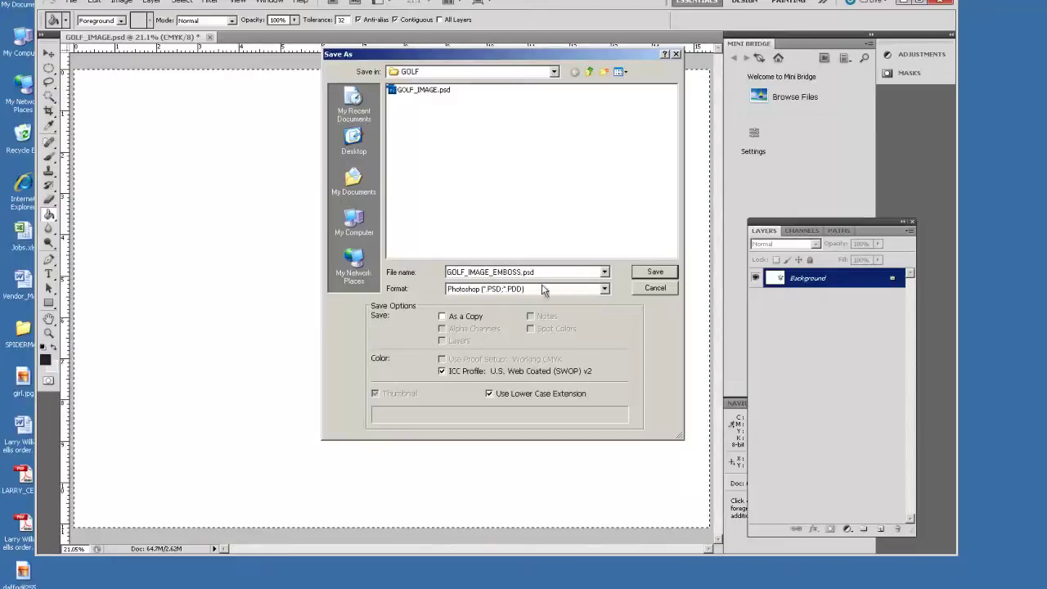
click(524, 289)
click(528, 341)
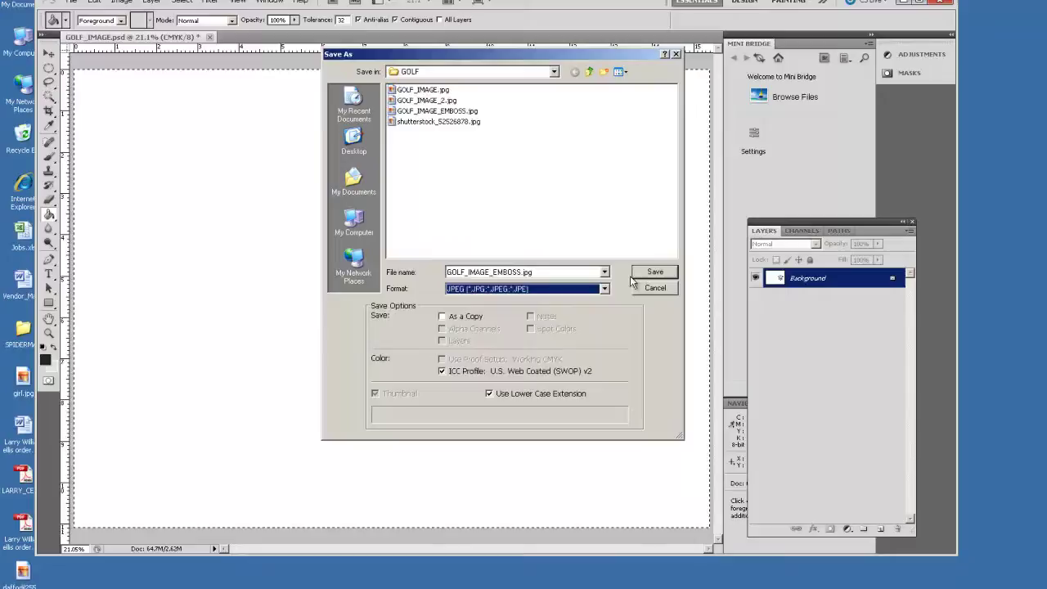
Finish saving GOLF_IMAGE_EMBOSS.jpg, then show InDesign's Links panel.
click(648, 275)
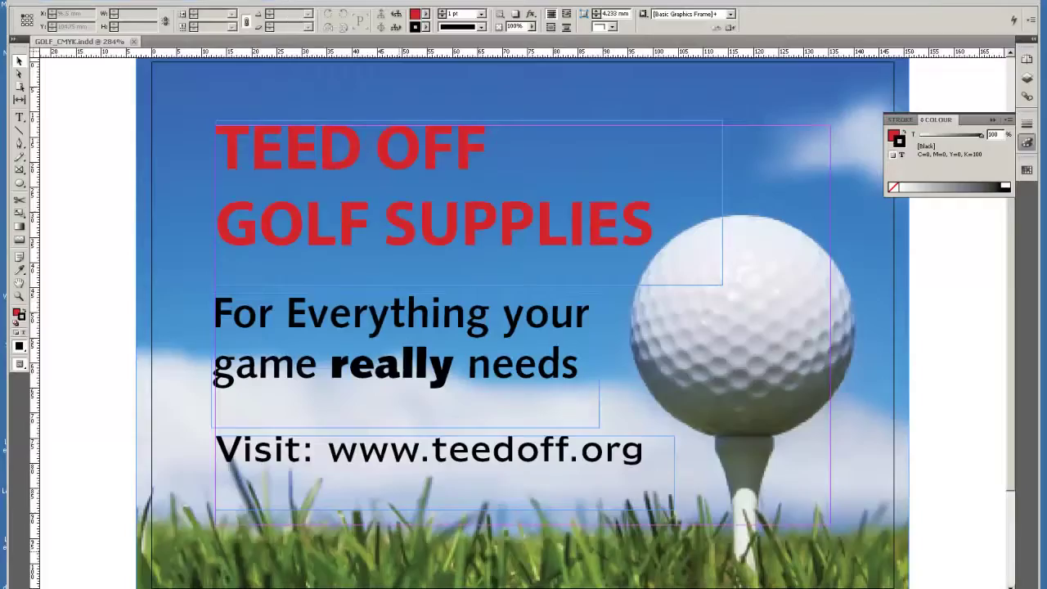
click(219, 2)
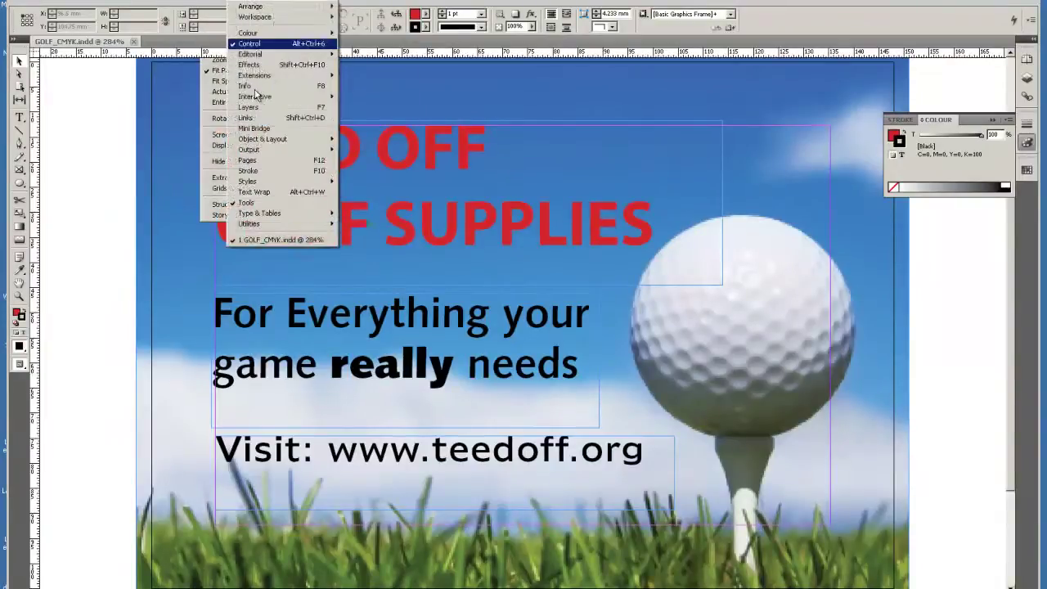
click(247, 117)
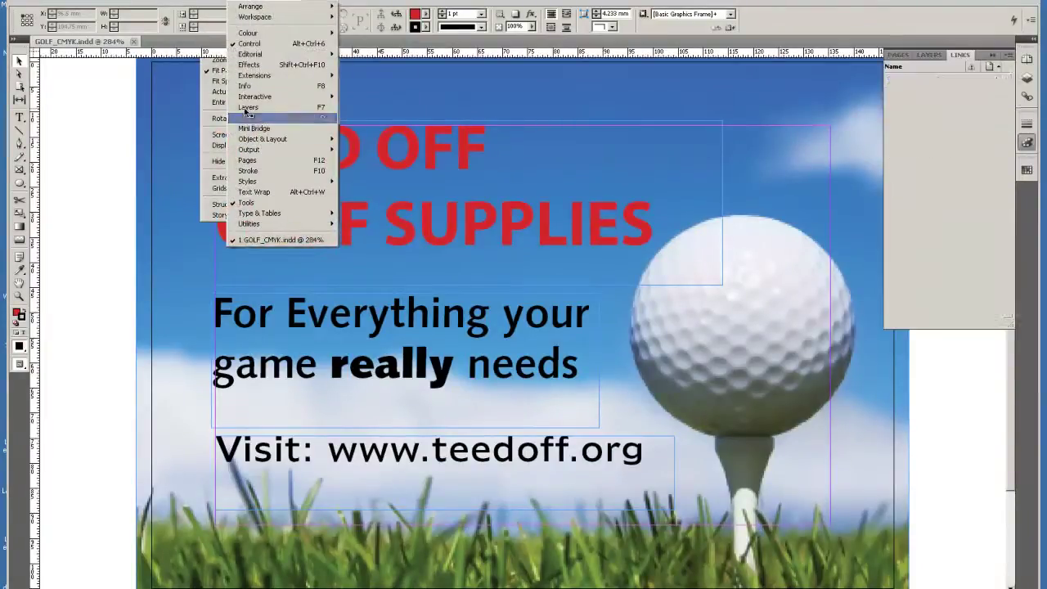
Relink GOLF_IMAGE.jpg to GOLF_IMAGE_EMBOSS.jpg from the GOLF folder.
click(932, 79)
right_click(933, 80)
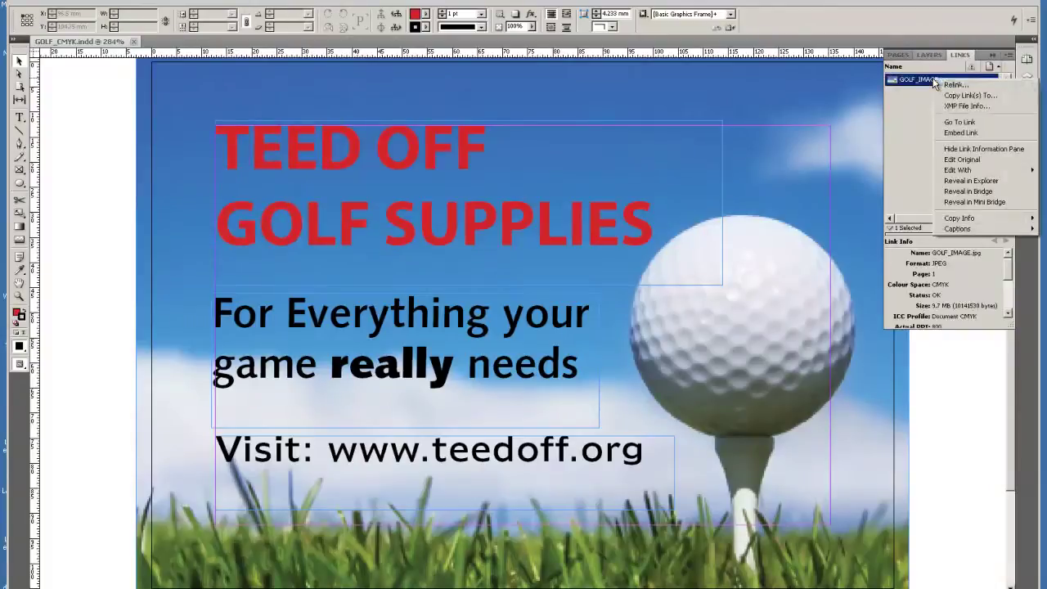
click(953, 85)
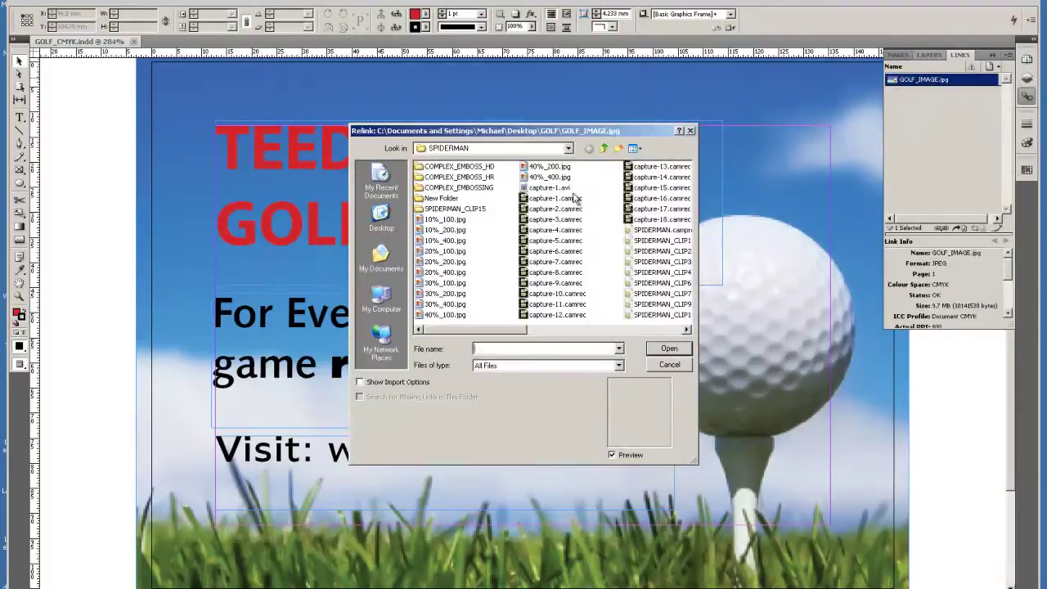
click(489, 149)
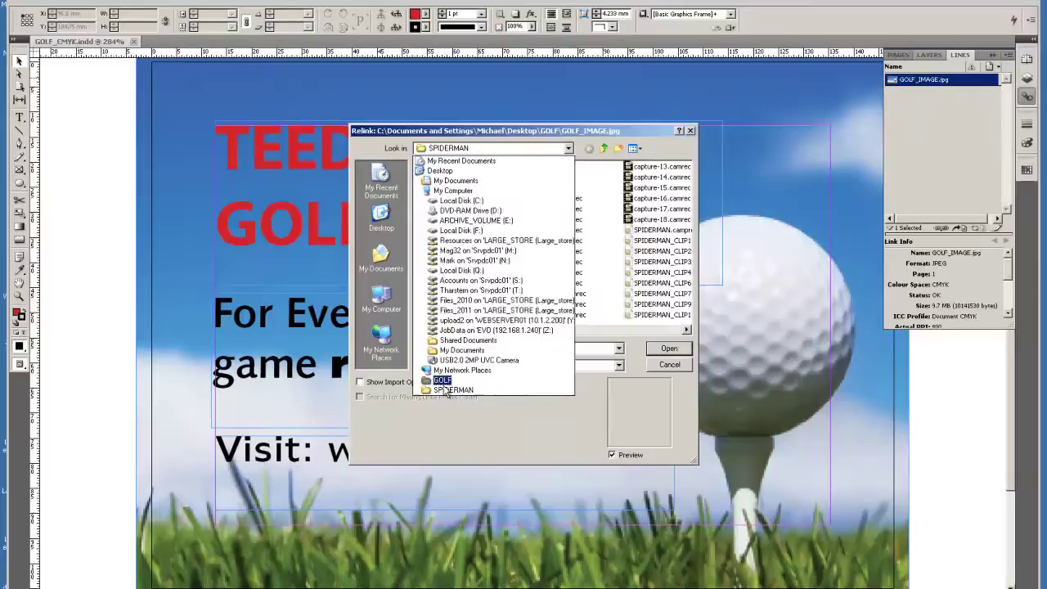
click(442, 381)
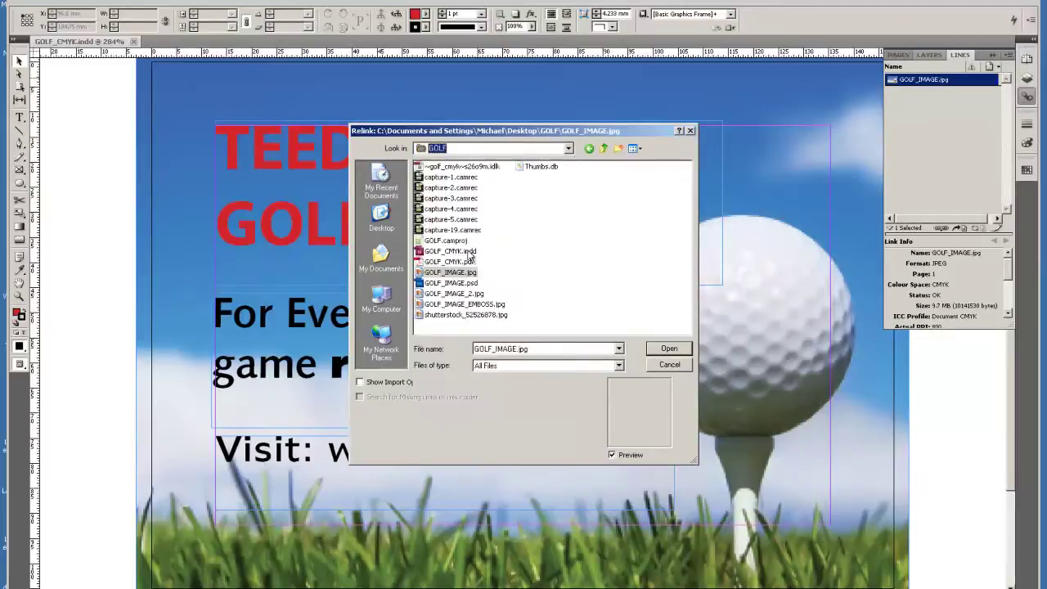
click(468, 305)
click(669, 350)
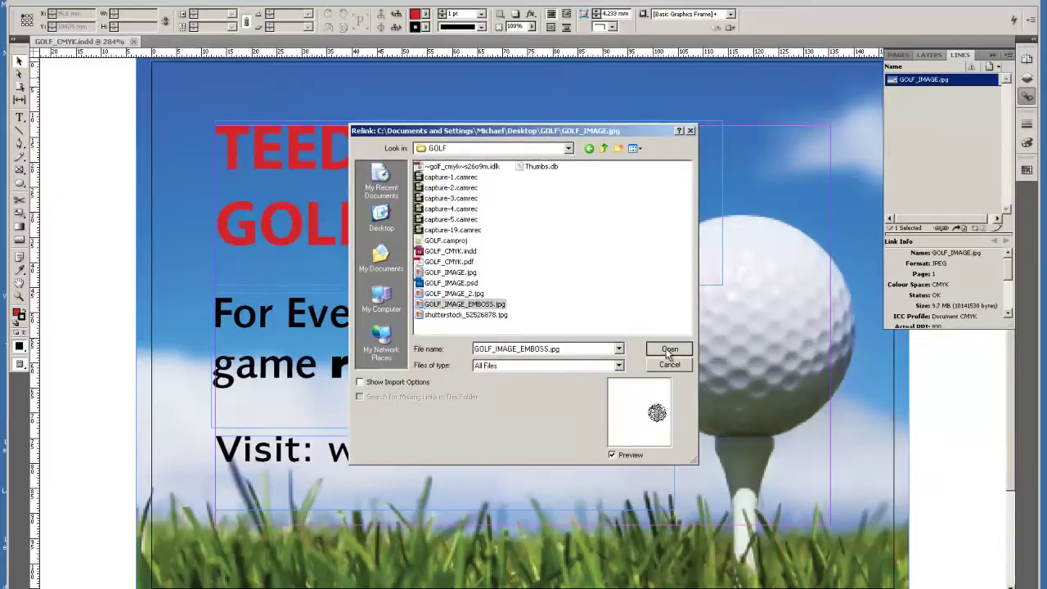
click(670, 350)
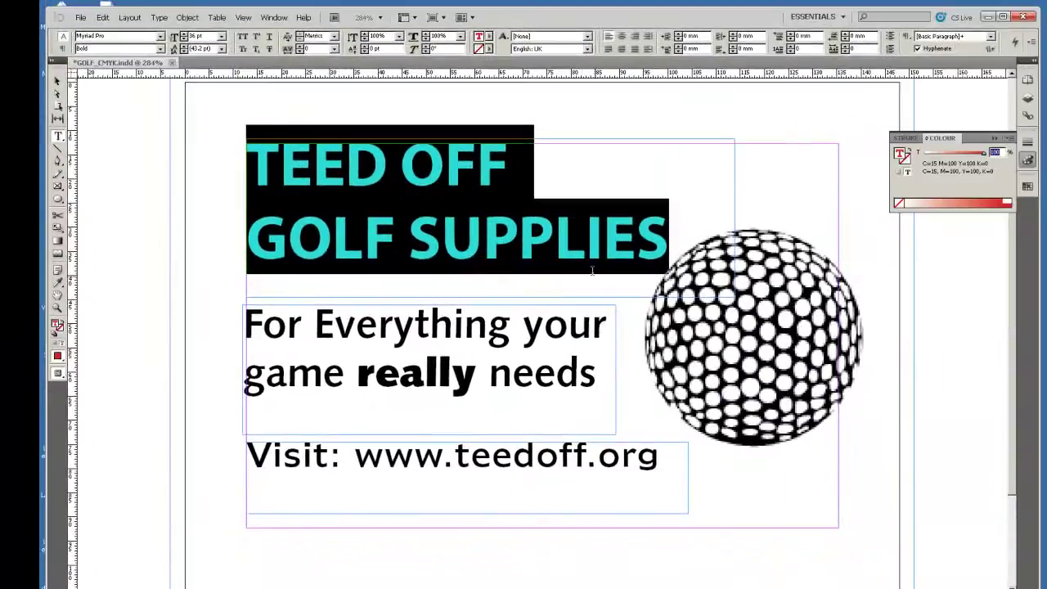
In CMYK mode, set the headline colour to C0 M0 Y0 K100.
click(1009, 138)
click(1011, 168)
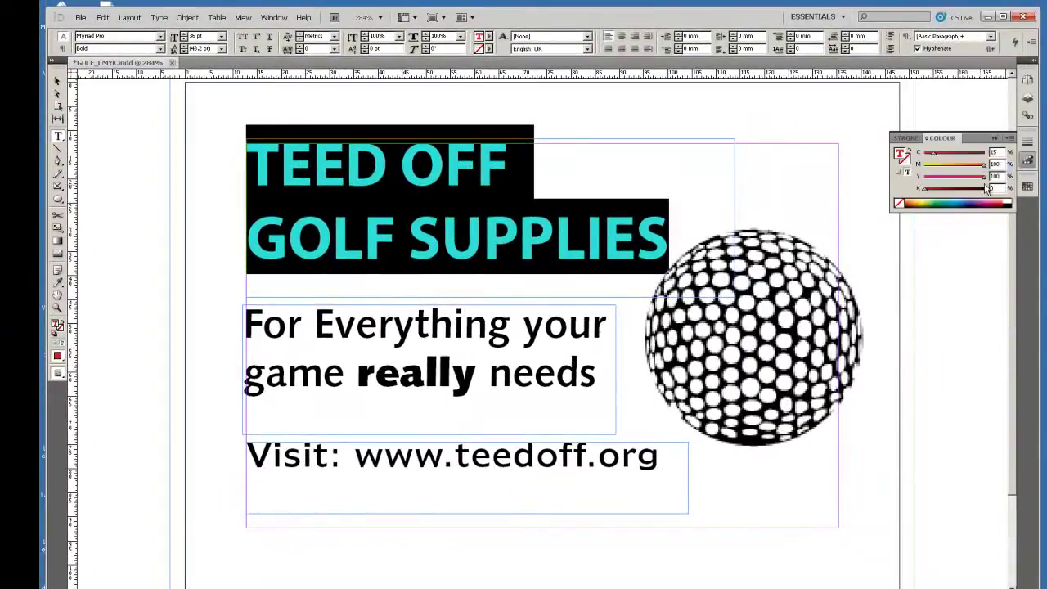
double_click(999, 153)
text(0)
double_click(997, 164)
text(0)
key(Tab)
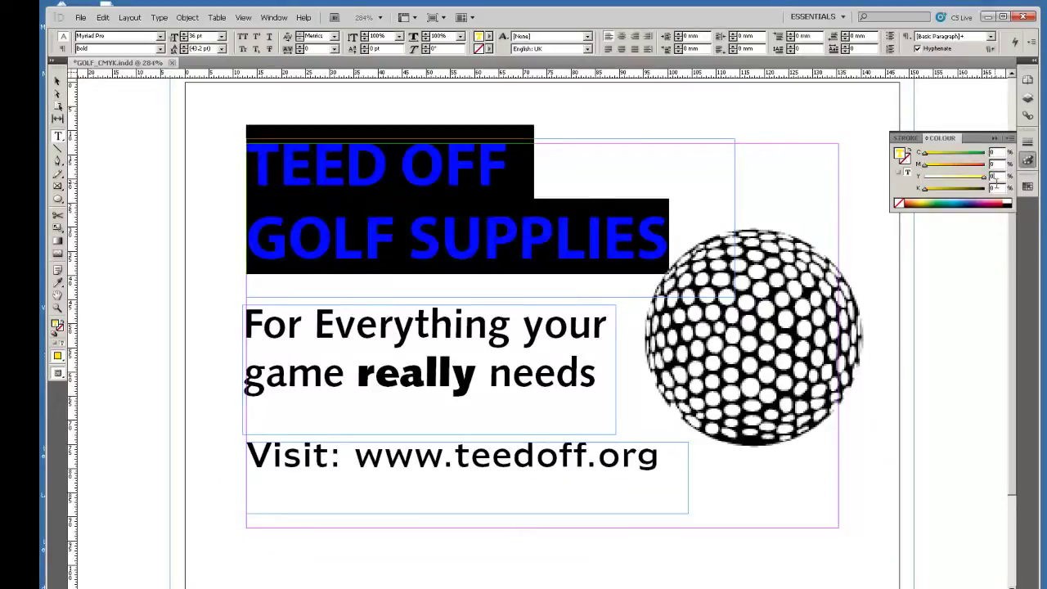
text(0)
key(Tab)
text(0)
key(Return)
text(10)
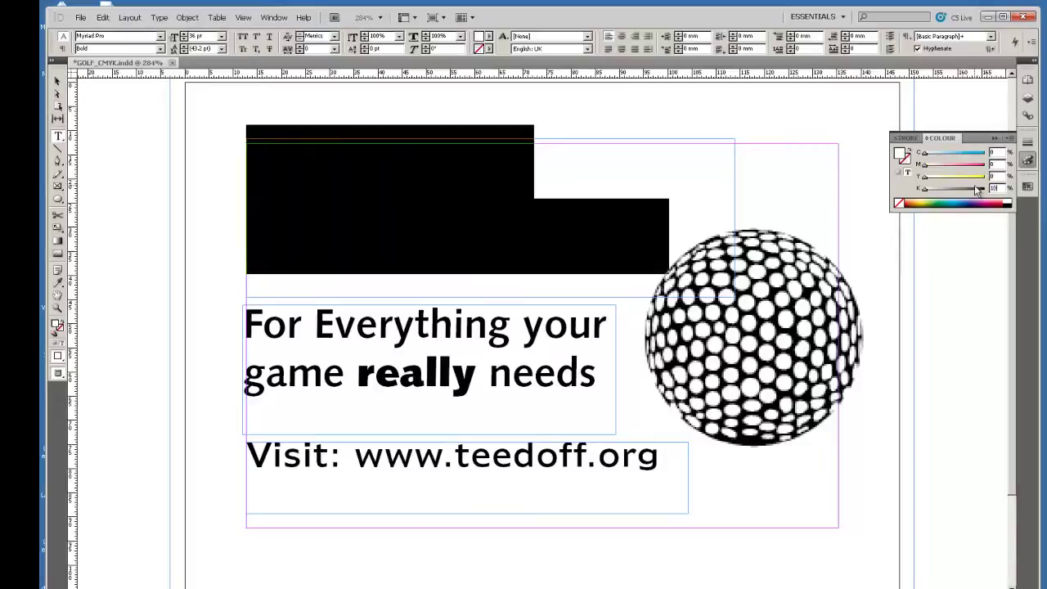
key(Escape)
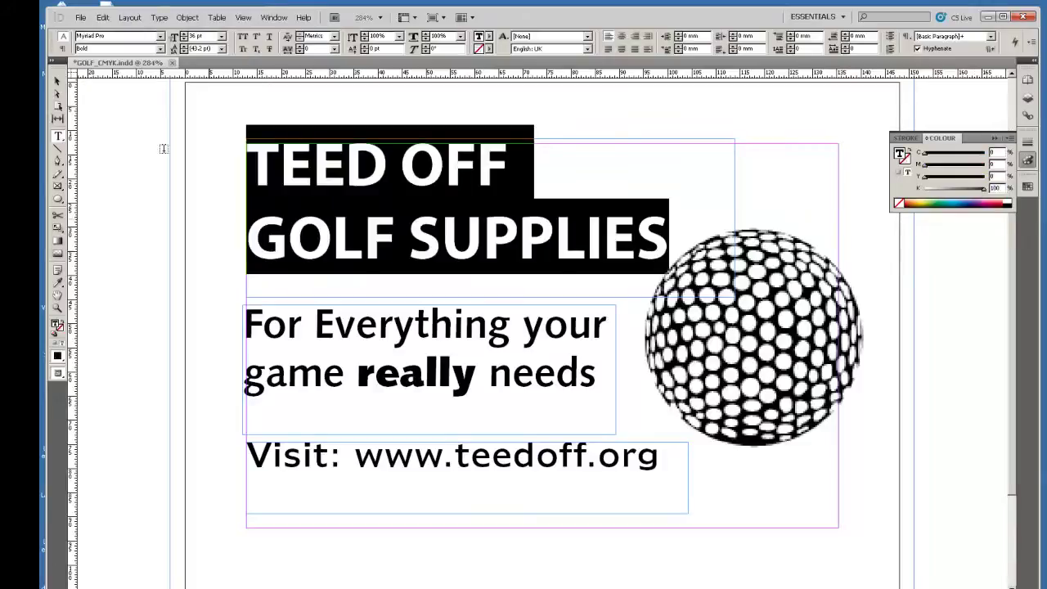
click(55, 80)
click(384, 331)
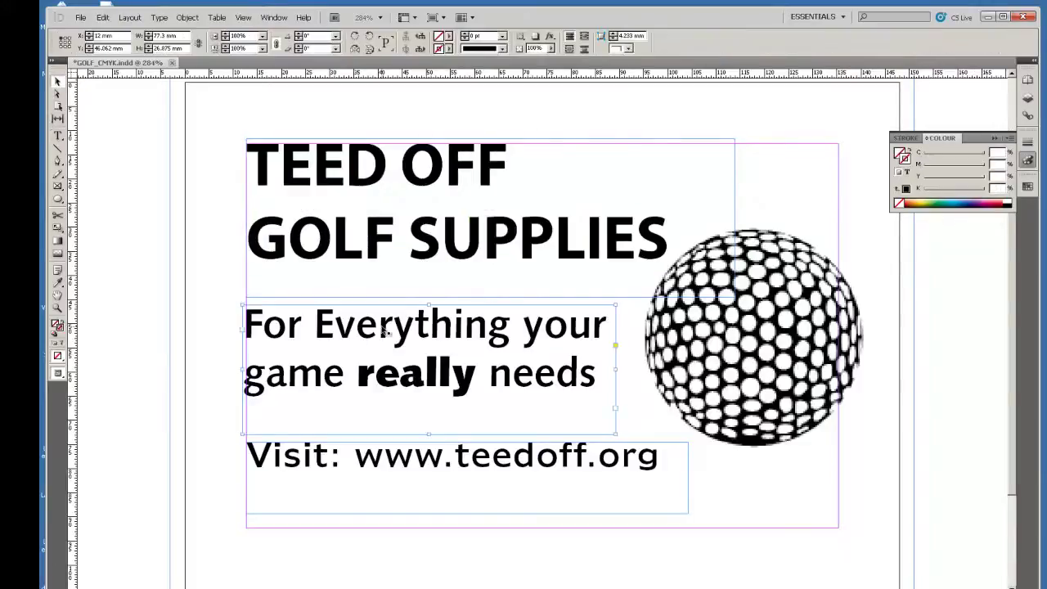
key(Delete)
click(426, 490)
key(Delete)
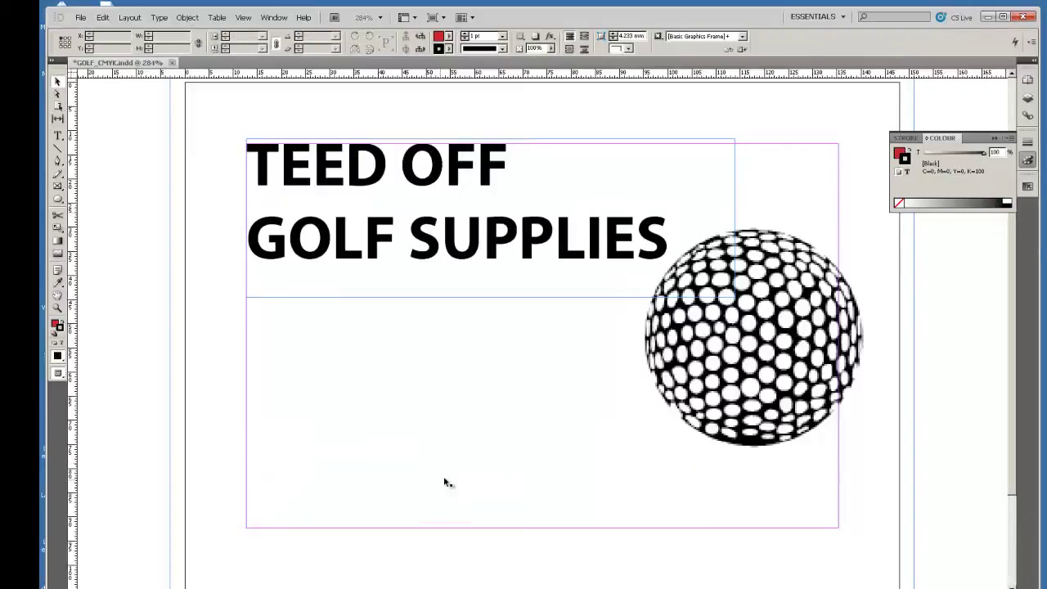
Begin Save As, replacing CMYK in the file name with EMBOSS.
click(81, 17)
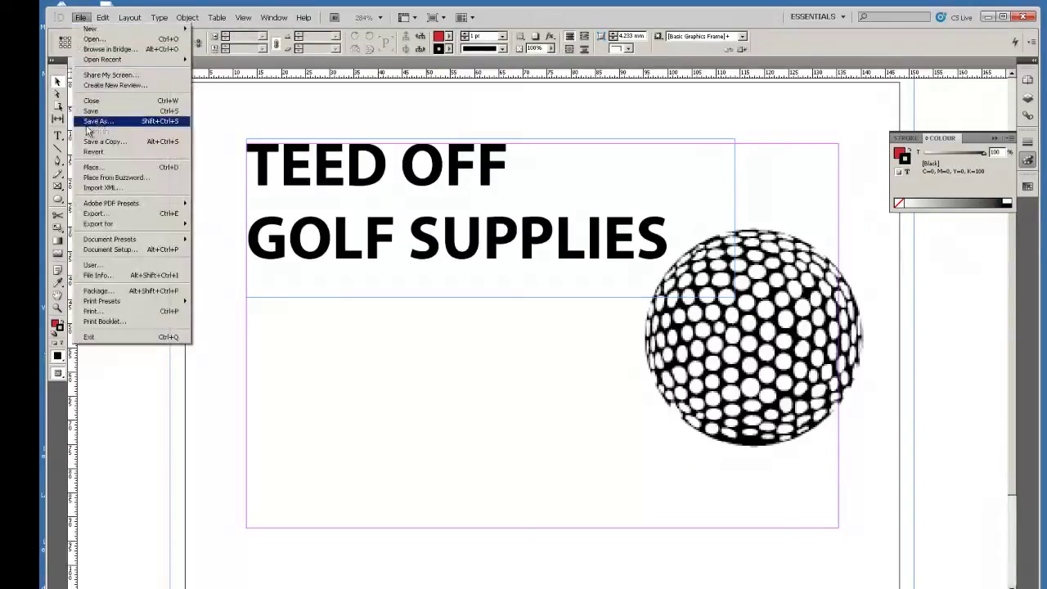
click(97, 121)
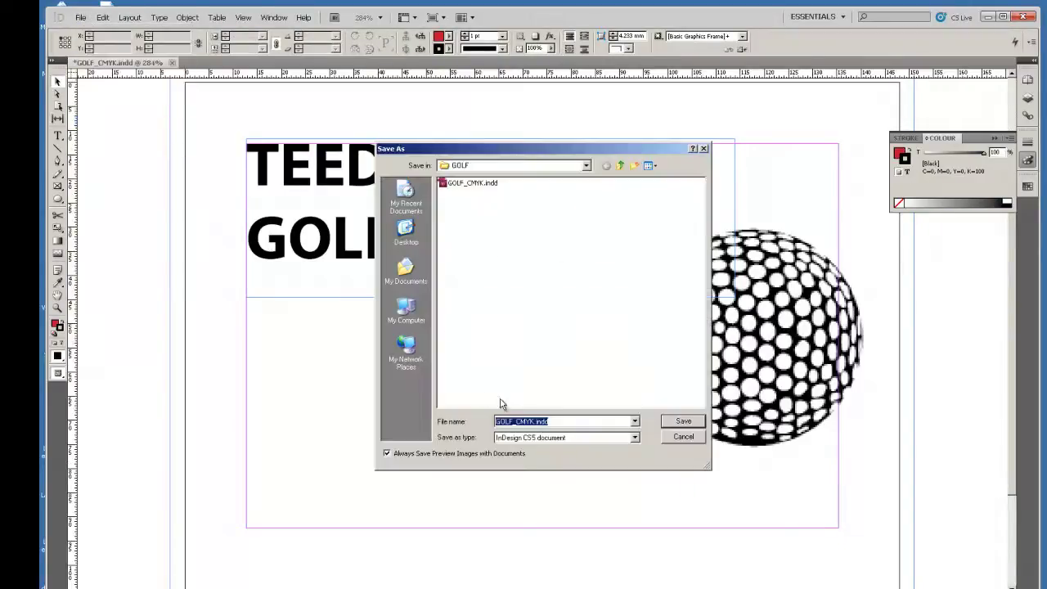
drag(516, 422, 534, 421)
text(EMBOSS)
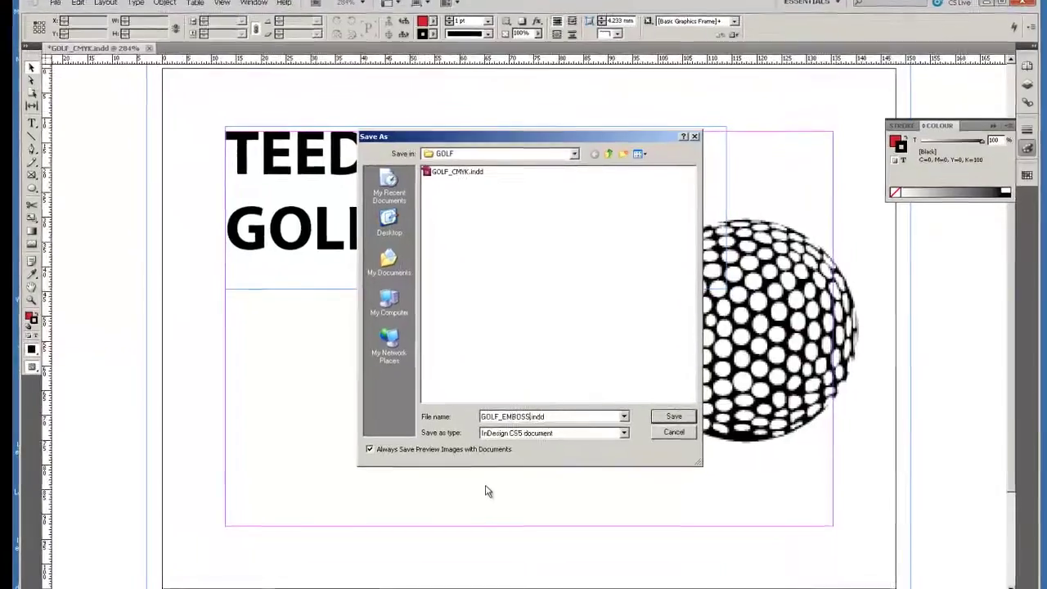
Save GOLF_EMBOSS.indd and export it as GOLF_EMBOSS.pdf with the RCS (modified) preset.
click(684, 421)
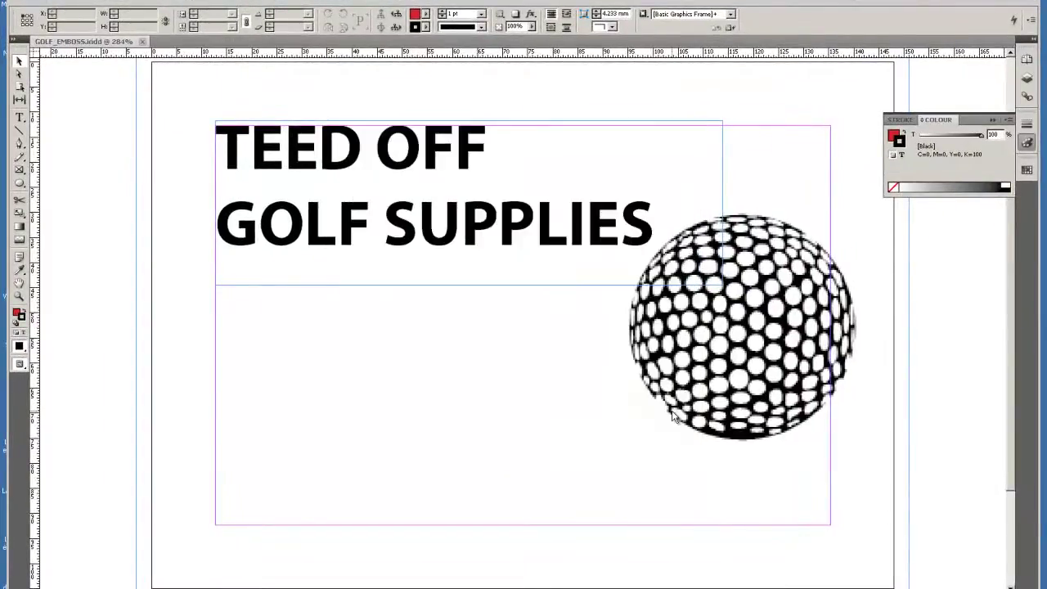
click(47, 3)
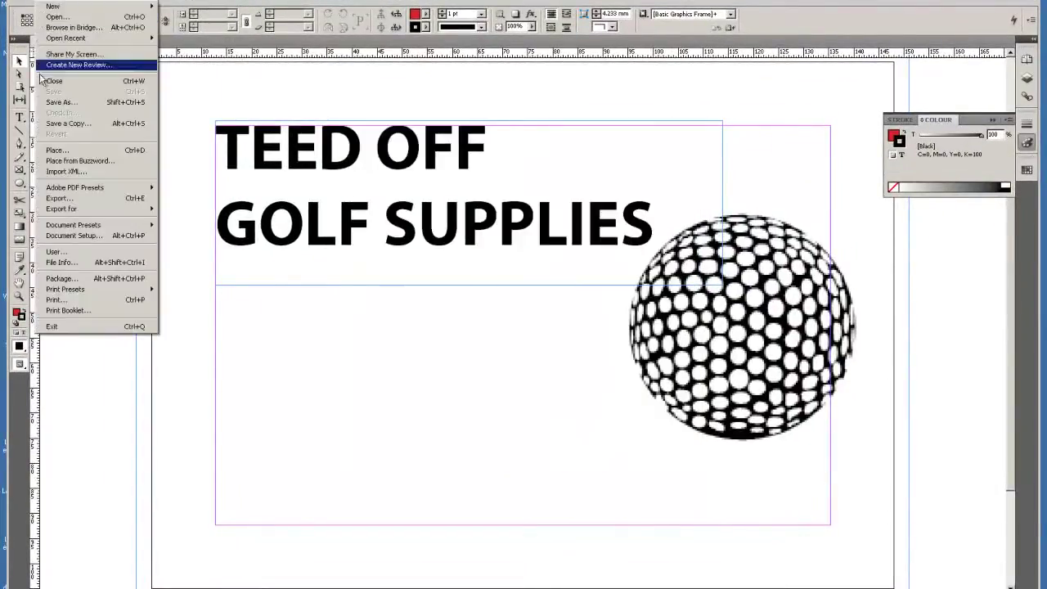
click(59, 201)
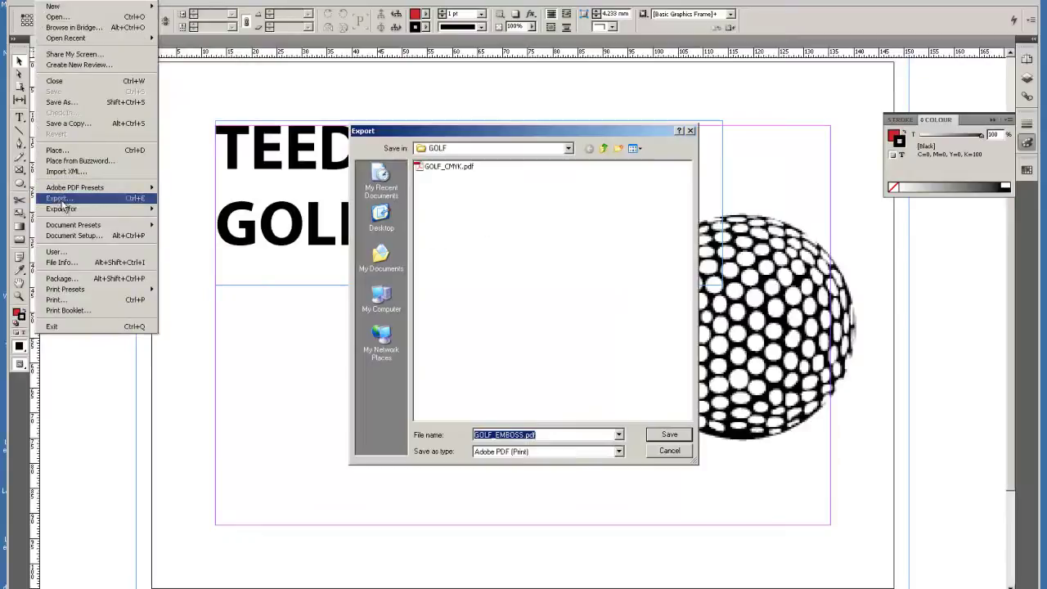
click(668, 435)
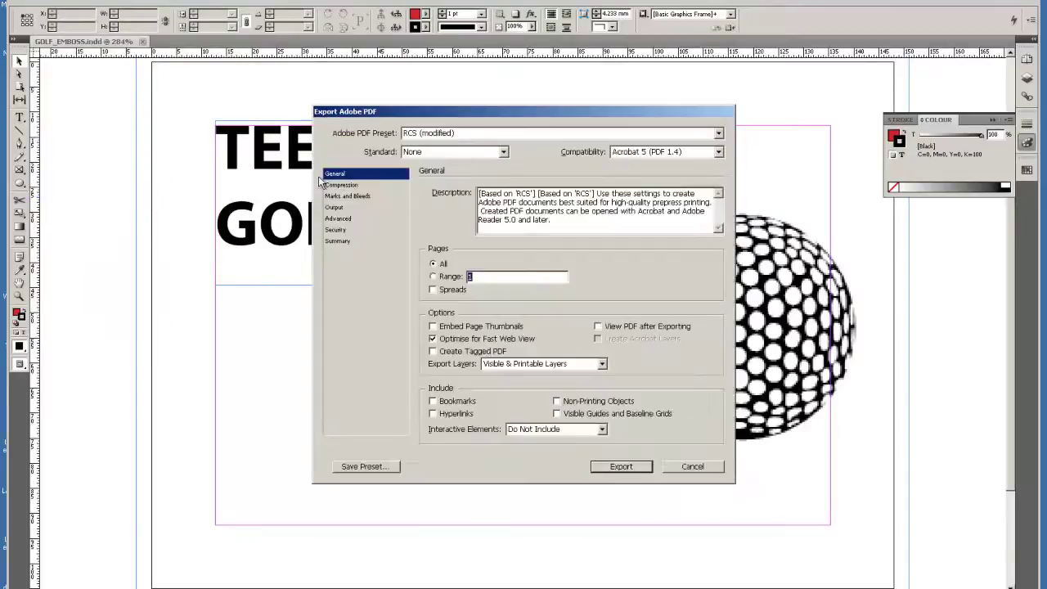
click(336, 184)
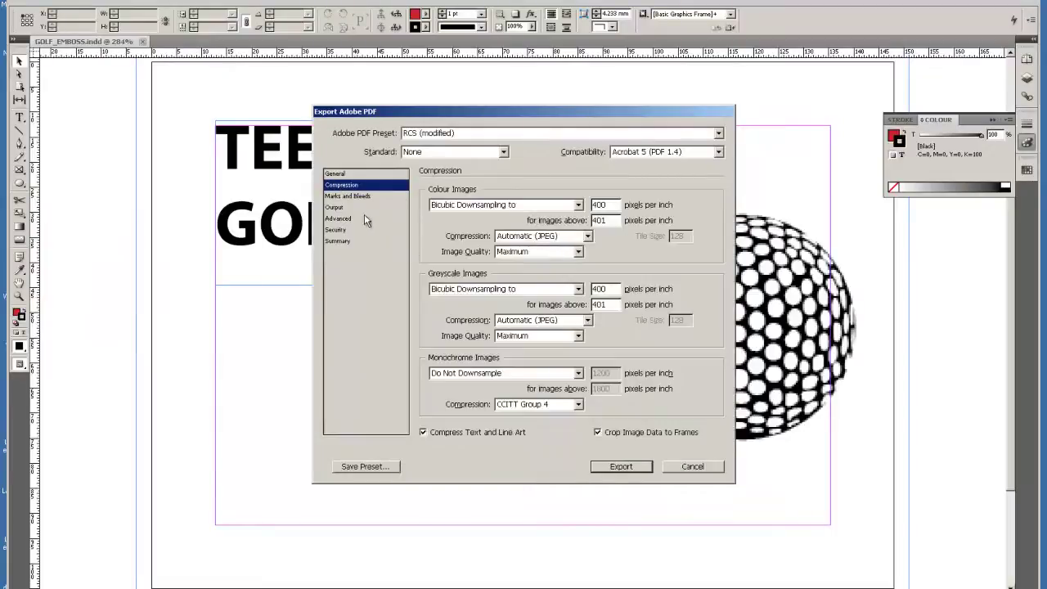
click(350, 197)
click(619, 467)
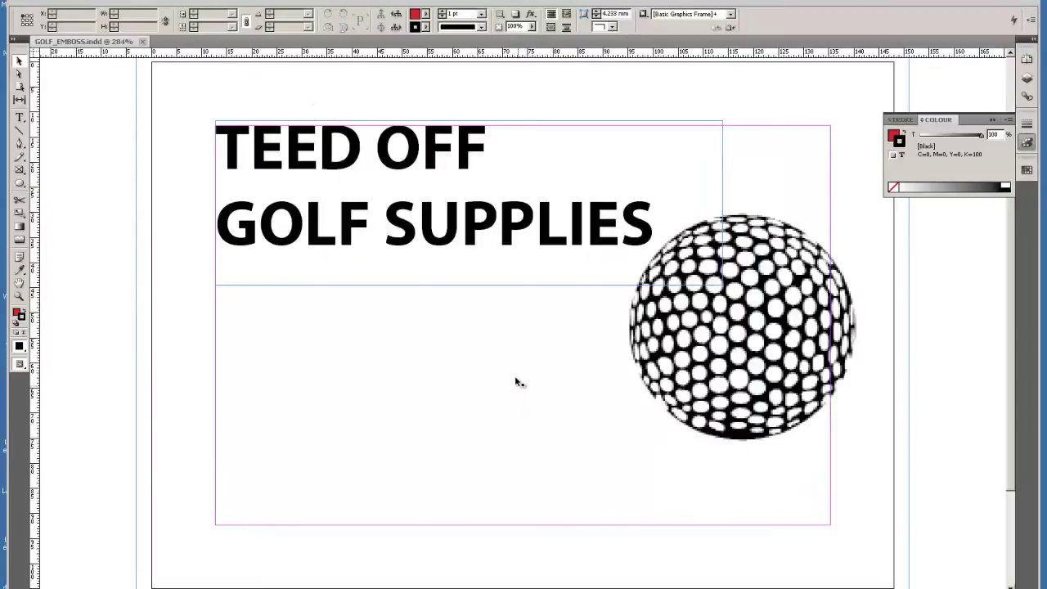